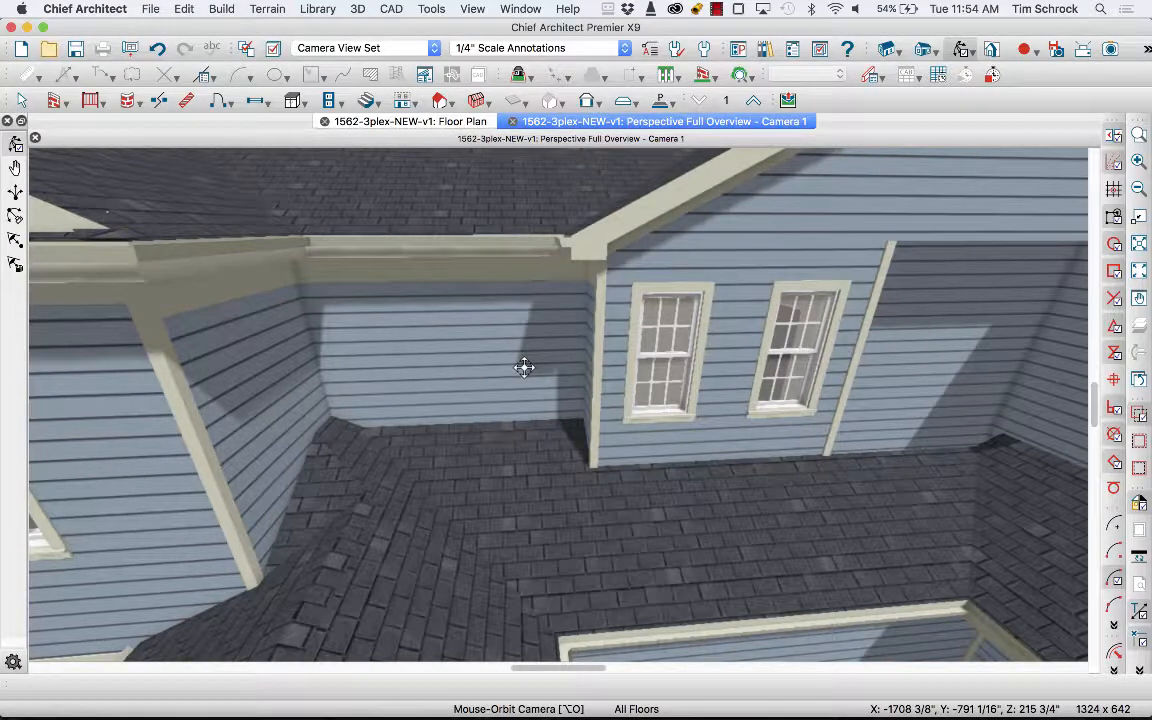
key("ctrl+shift+a")
key("f")
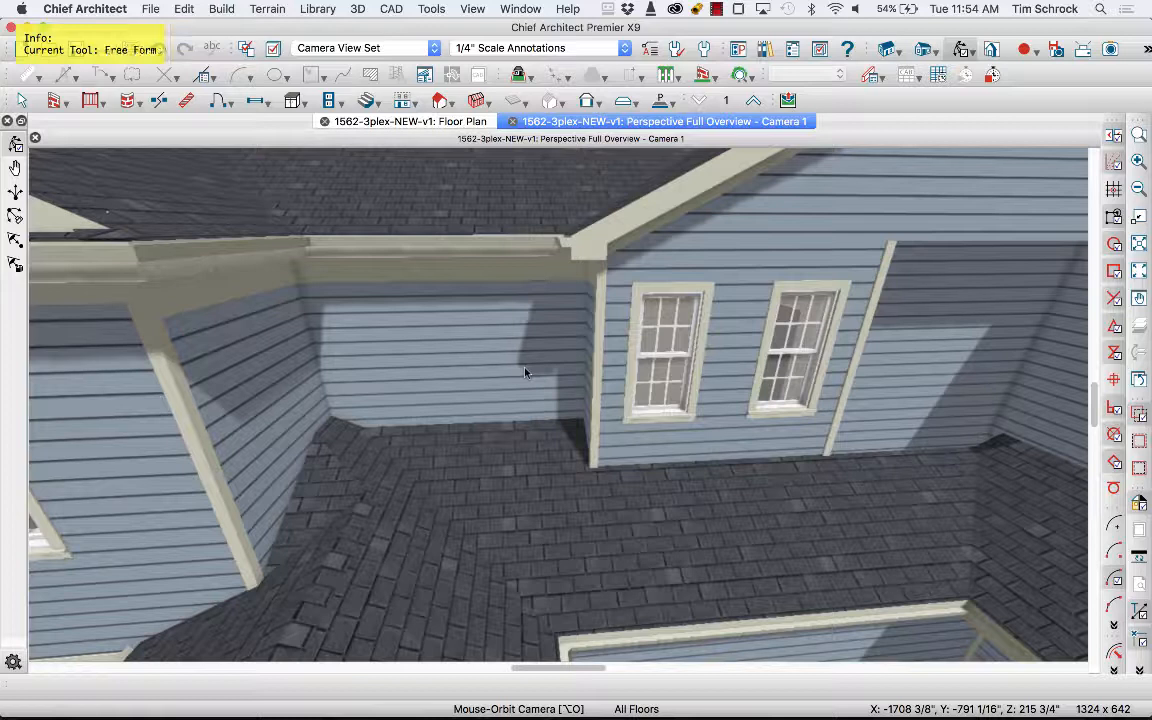
mouse_move(463, 405)
left_mouse_down()
mouse_move(386, 391)
mouse_move(283, 400)
mouse_move(245, 492)
mouse_move(375, 575)
left_mouse_up()
mouse_move(486, 433)
left_mouse_down()
mouse_move(330, 370)
mouse_move(262, 420)
mouse_move(255, 480)
mouse_move(345, 552)
left_mouse_up()
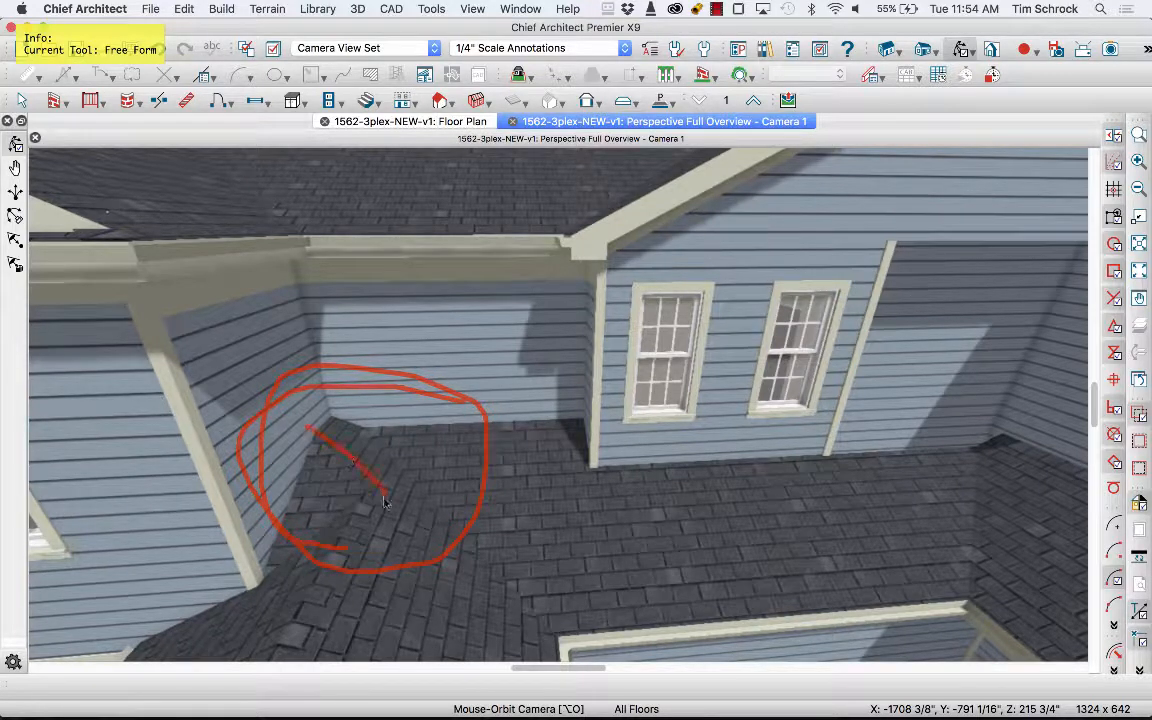
left_click_drag(385, 498, 387, 499)
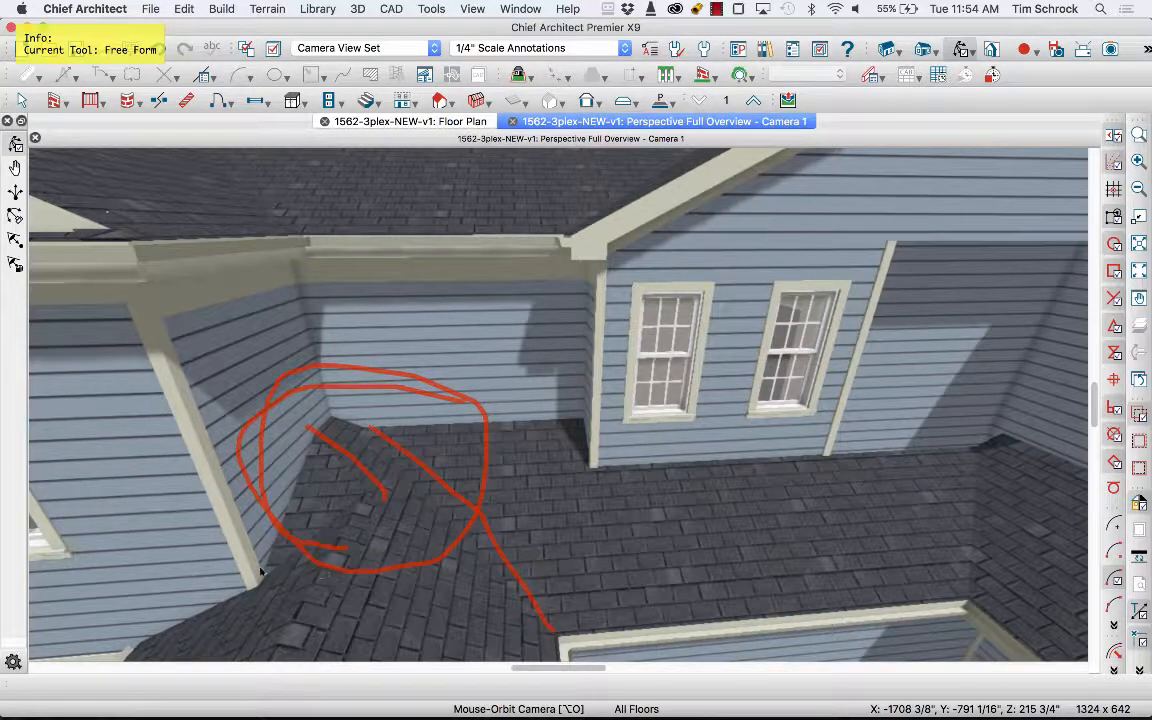
mouse_move(267, 559)
left_mouse_down()
mouse_move(288, 465)
mouse_move(266, 545)
mouse_move(335, 548)
mouse_move(338, 476)
left_mouse_up()
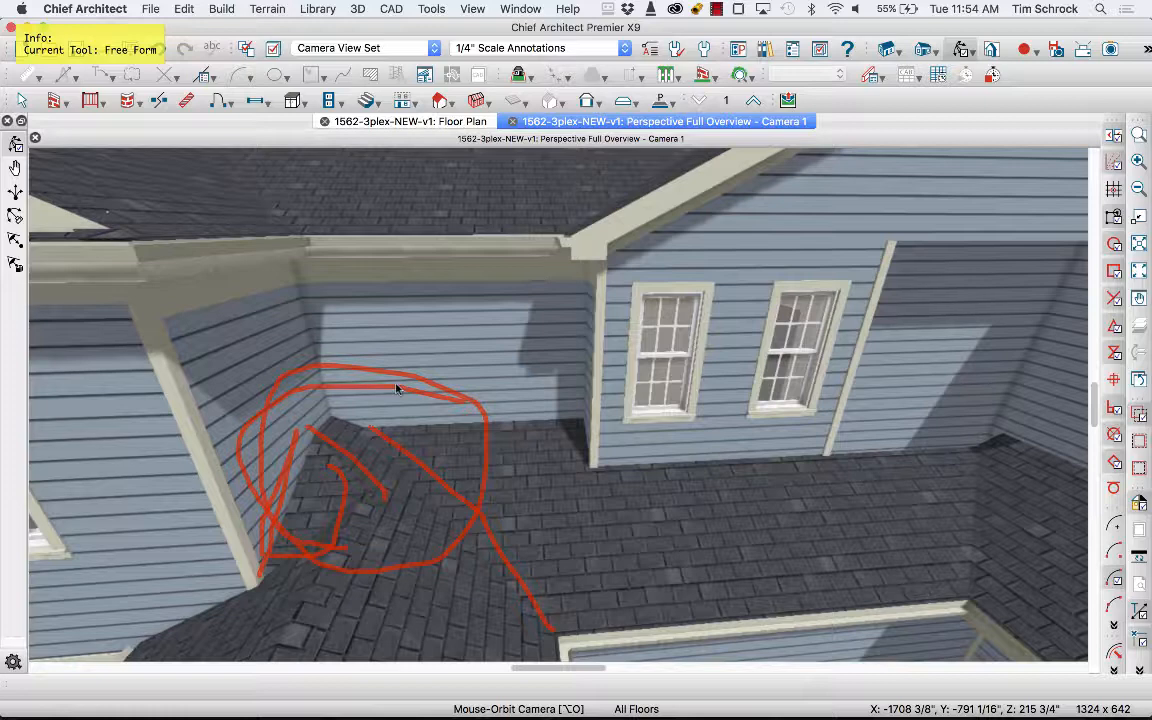
key("Delete")
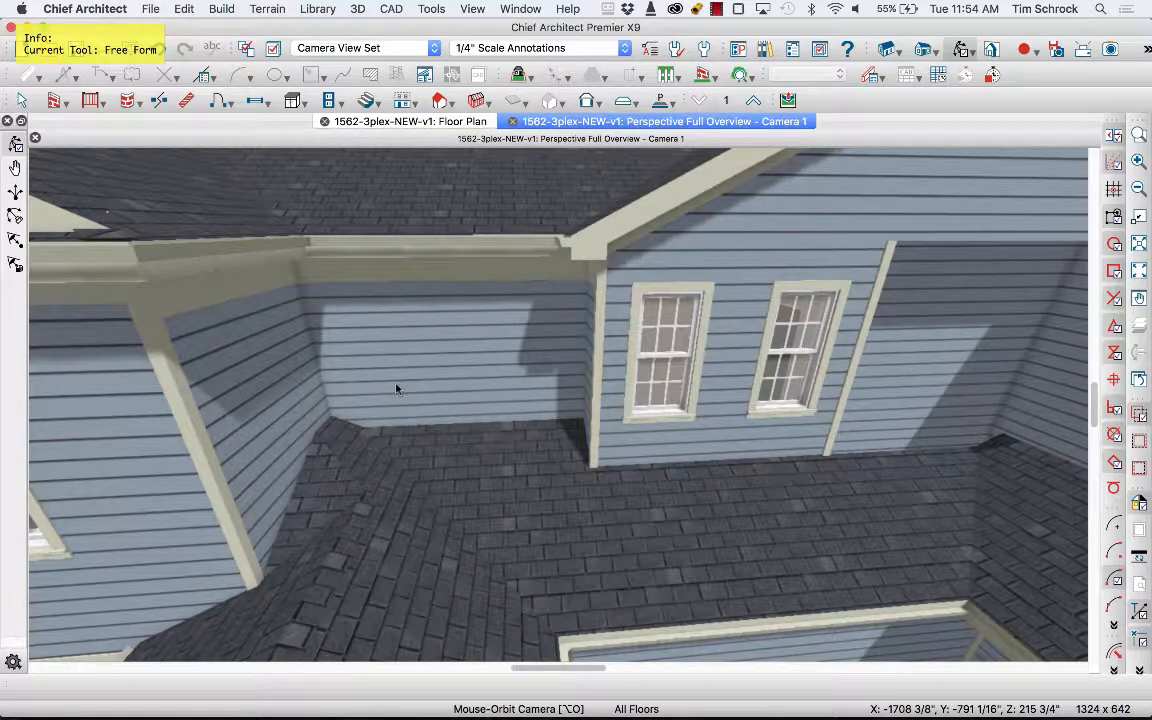
key("Escape")
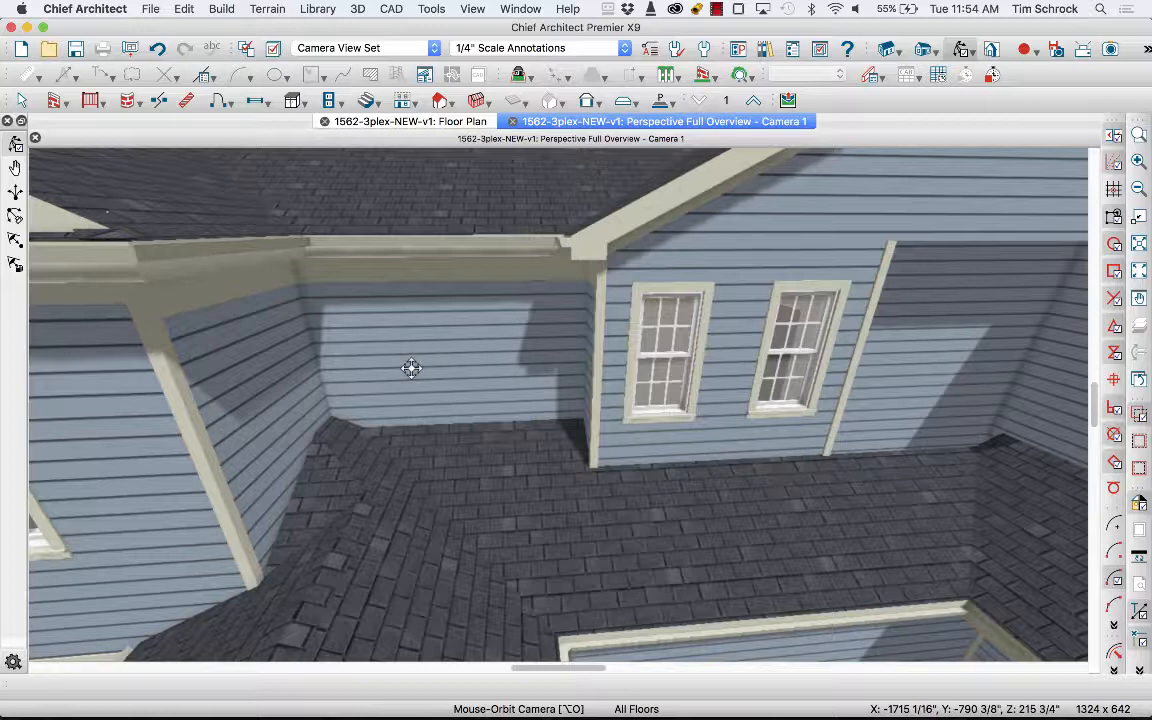
- Examine the upper roof plane over the paired windows: its frieze profiles, eave options, and height and pitch settings
scroll(411, 364, "down", 1)
scroll(505, 392, "down", 3)
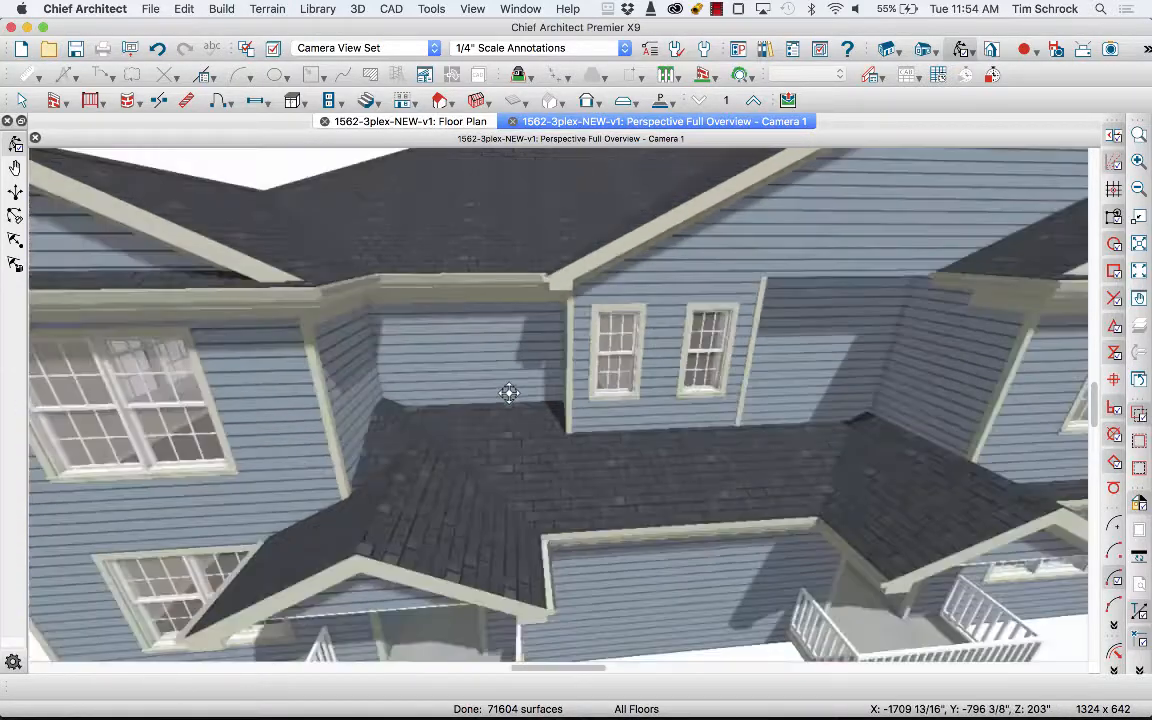
double_click(235, 306)
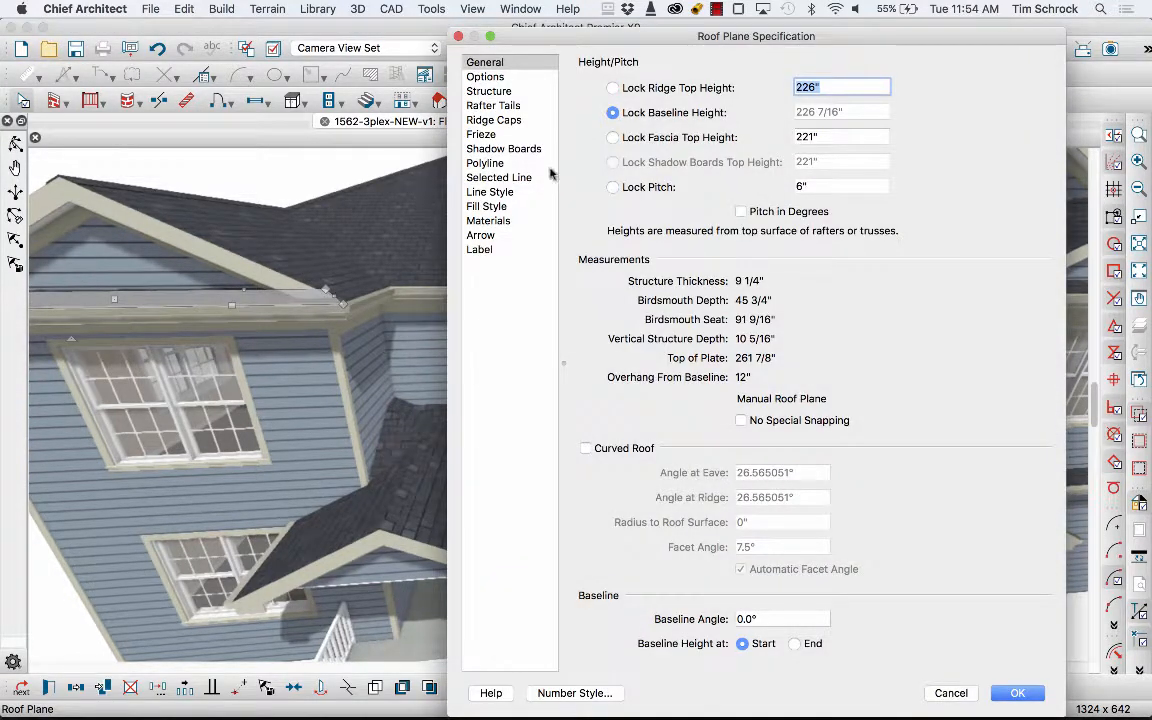
left_click(482, 135)
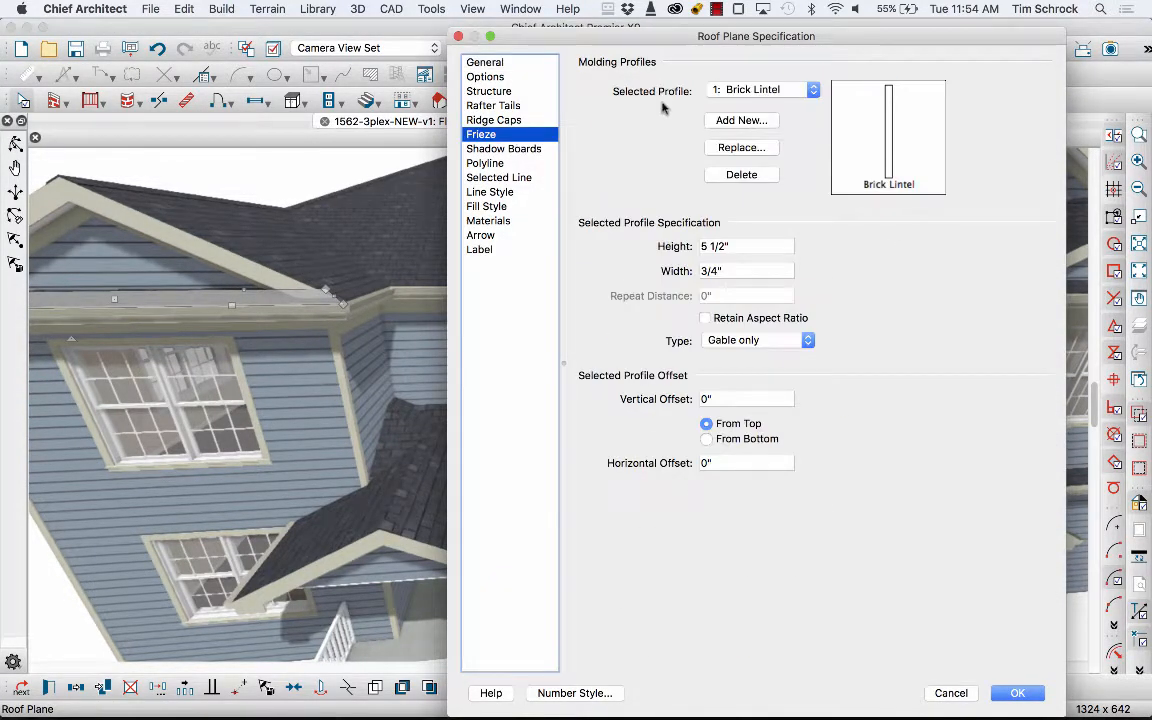
left_click(788, 90)
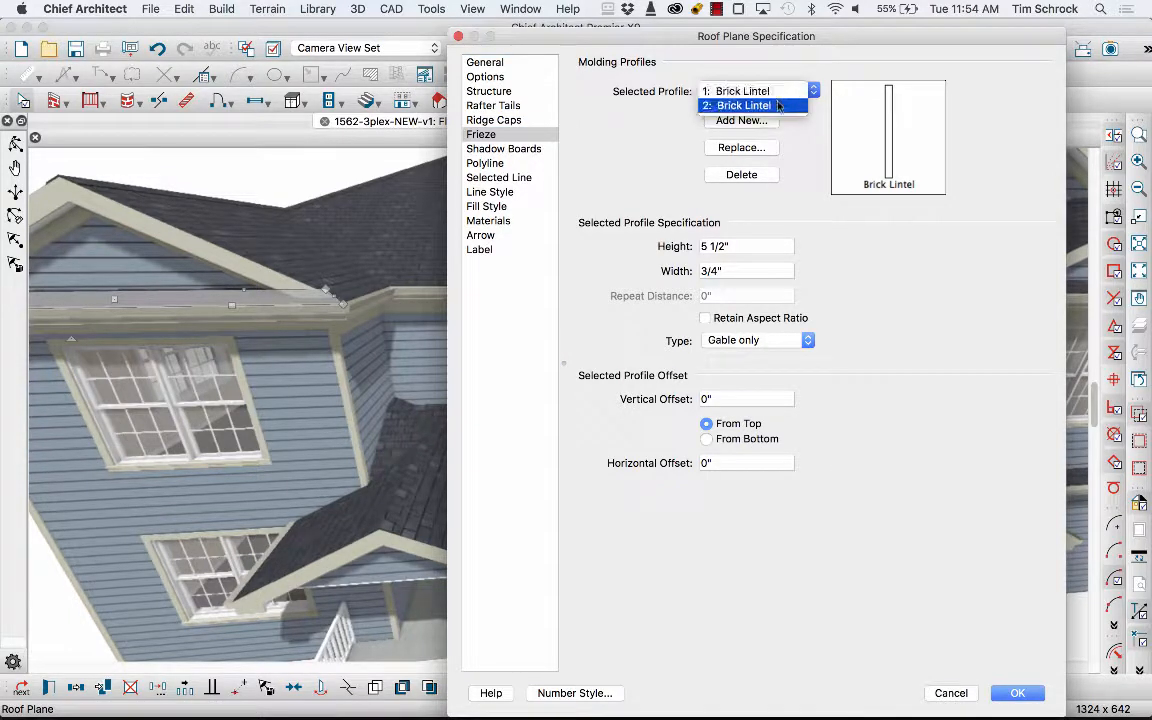
left_click(770, 105)
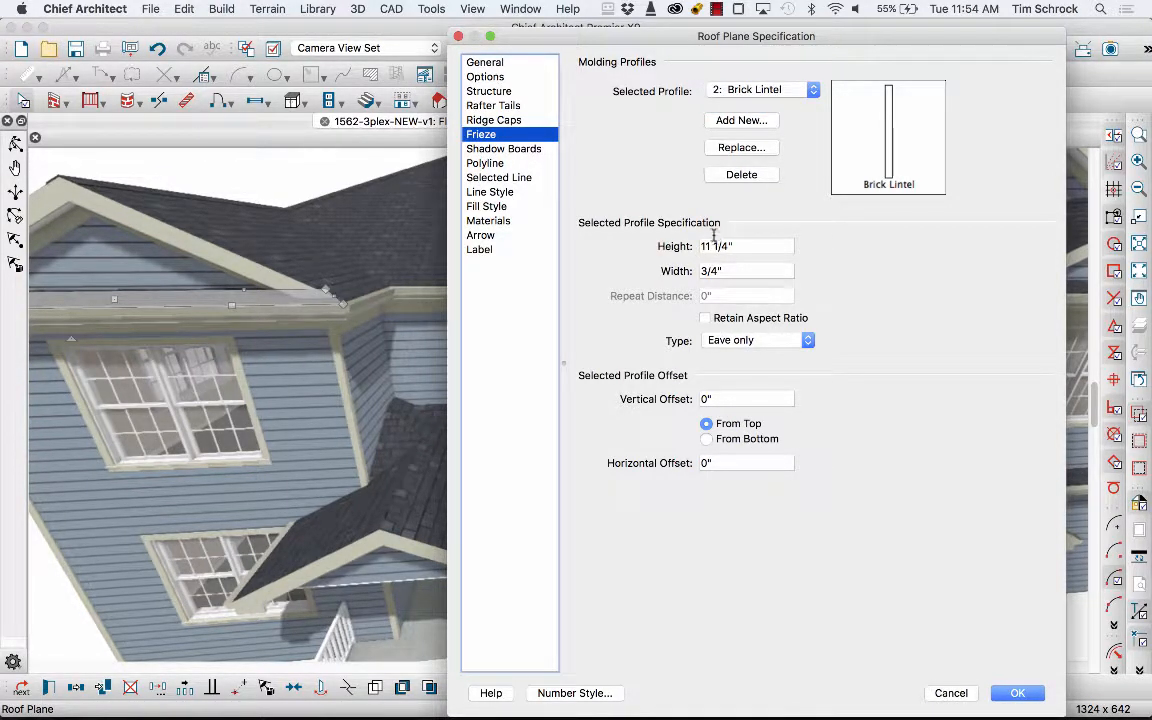
left_click(470, 78)
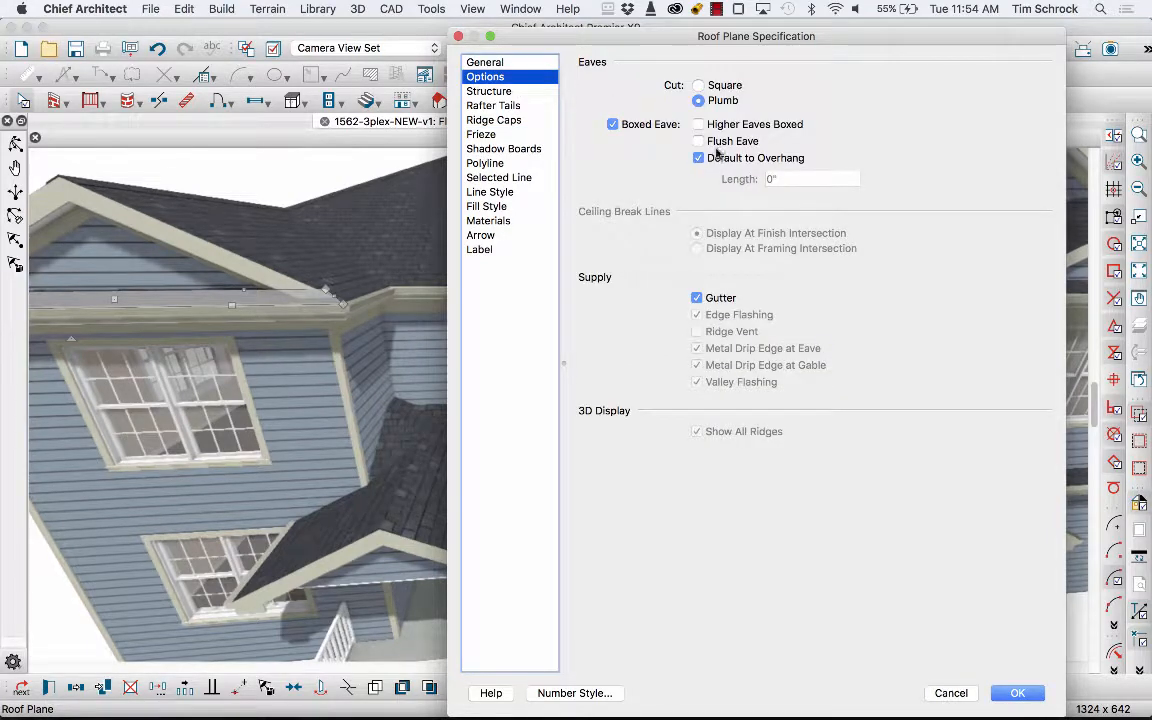
left_click(510, 63)
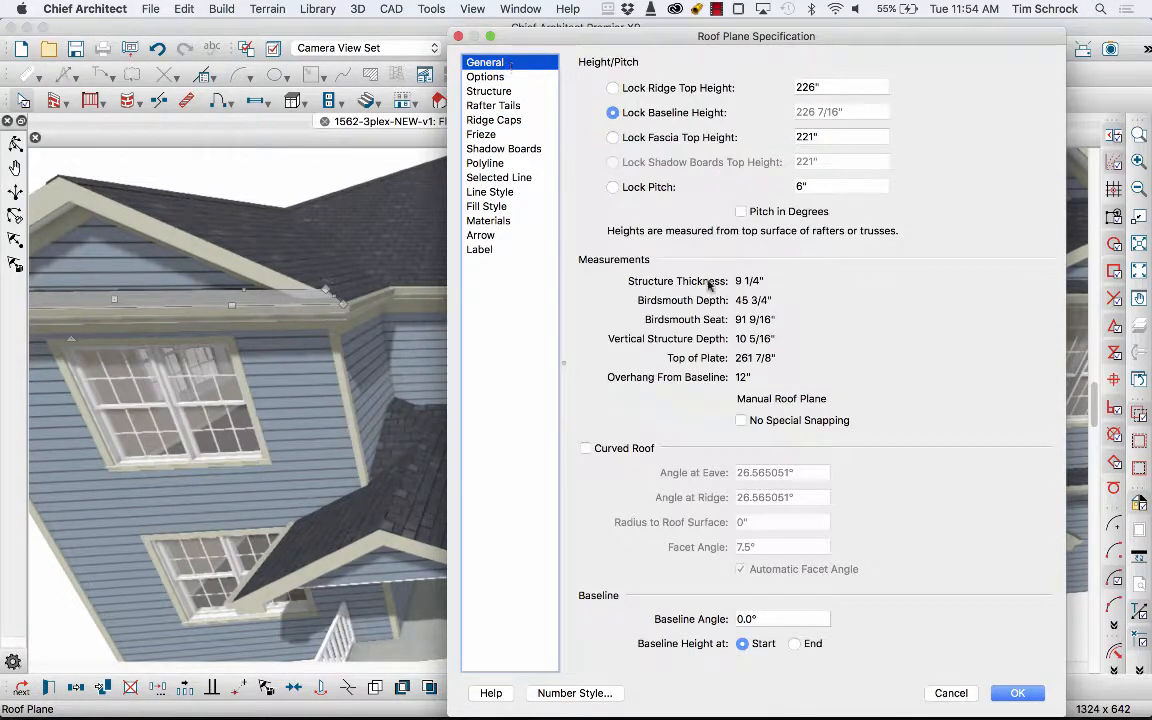
left_click(1017, 693)
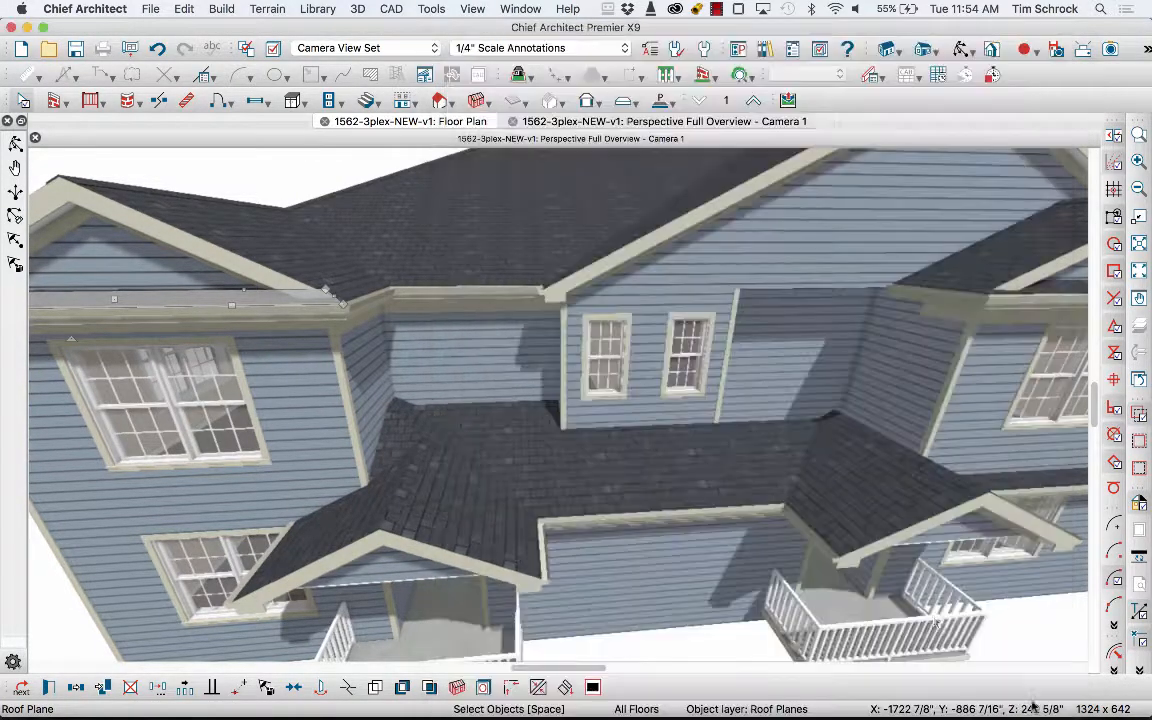
- Delete the small triangular roof plane in the inner corner between the porch roof and the side wall
left_click(390, 441)
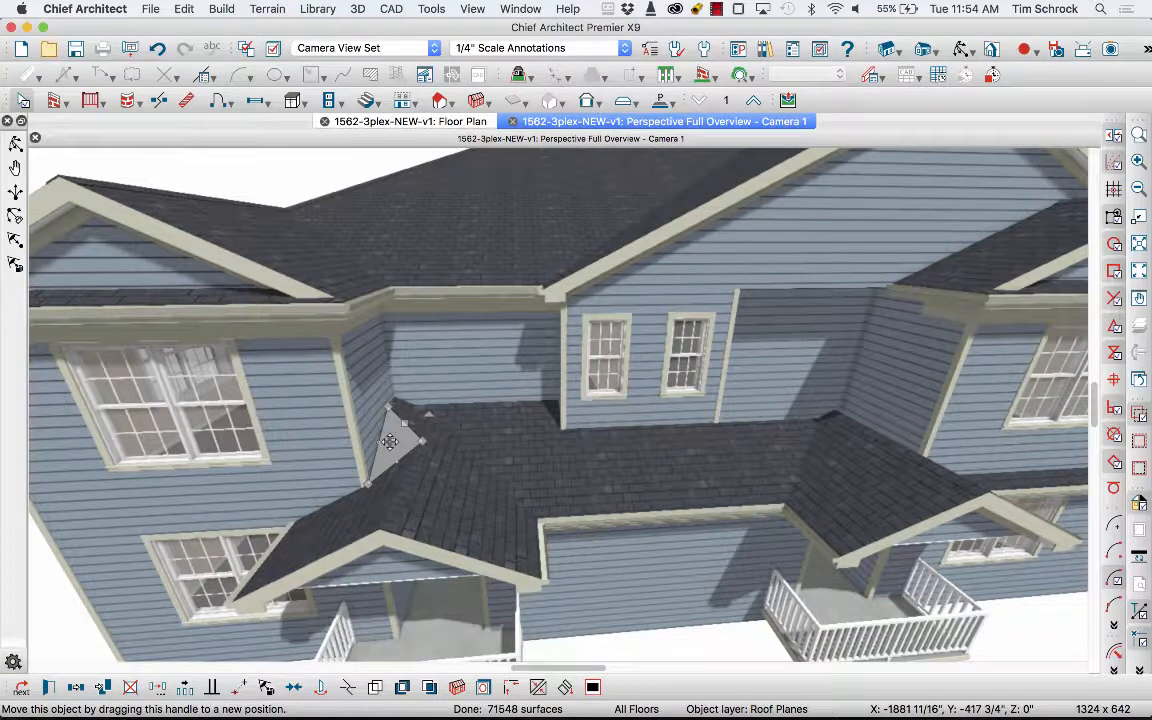
key("Delete")
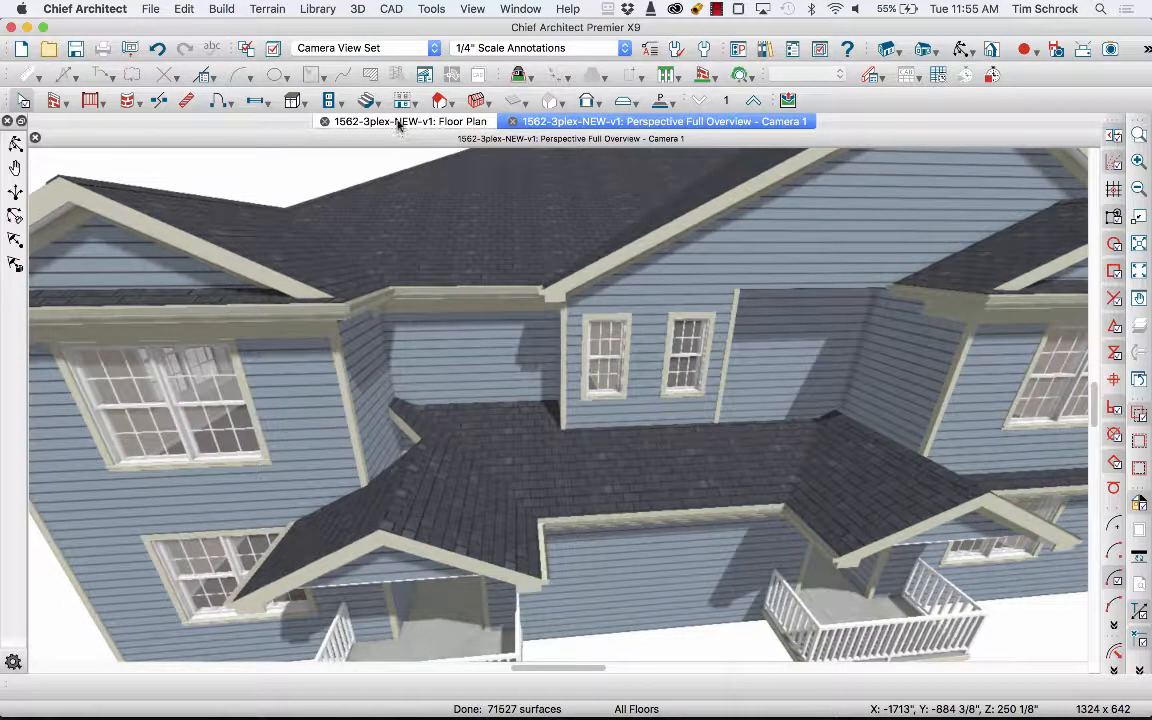
- In the floor plan, pull the right-hand porch roof plane's short vertical edge away from the porch's left wall
left_click(398, 121)
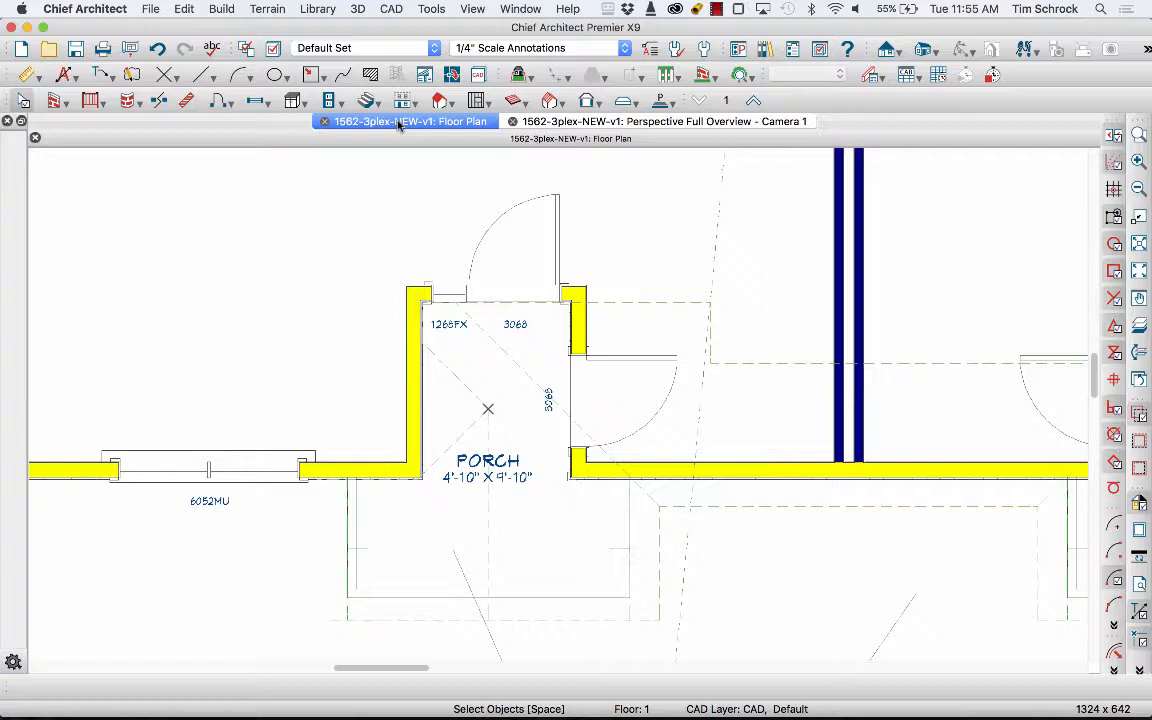
key("q")
left_click(445, 364)
mouse_move(421, 321)
left_mouse_down()
mouse_move(480, 409)
mouse_move(445, 292)
mouse_move(456, 302)
mouse_move(455, 274)
mouse_move(455, 316)
left_mouse_up()
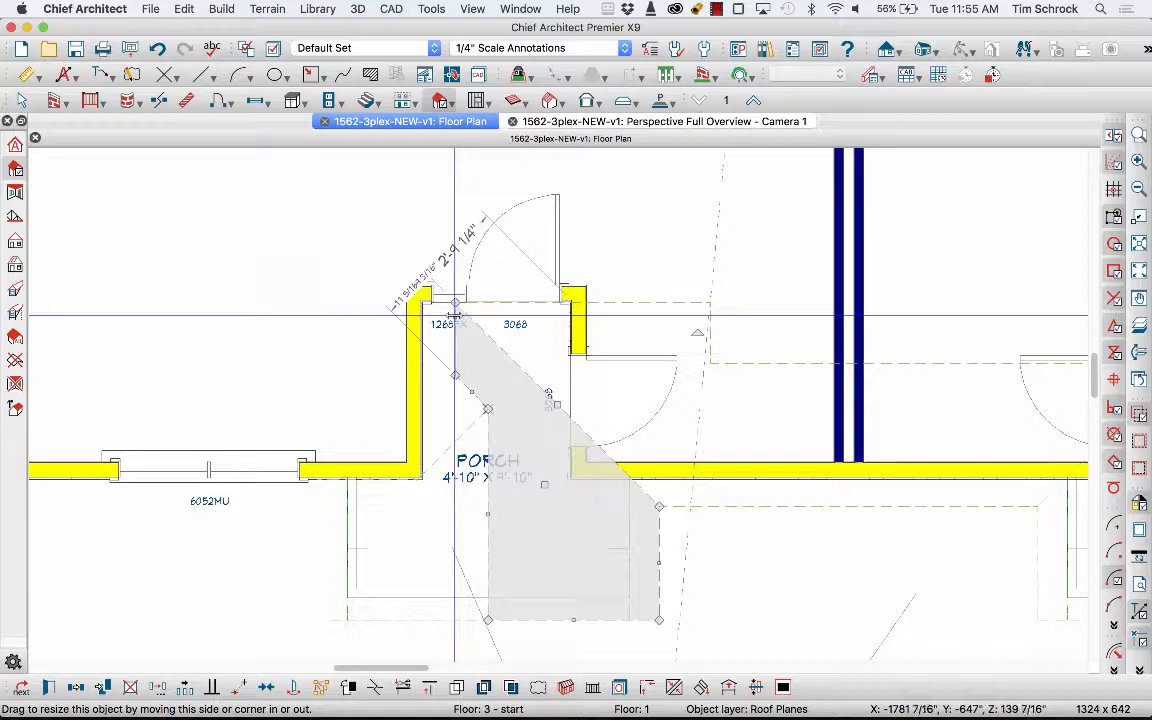
key("ctrl+shift+d")
key("f")
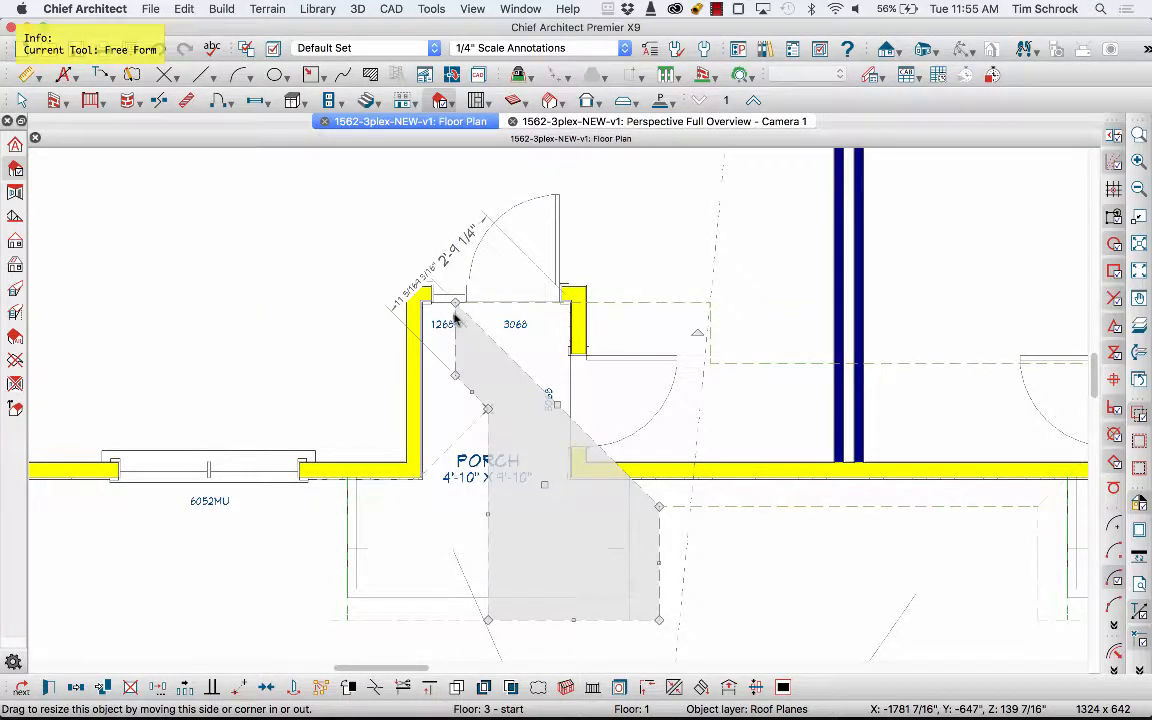
mouse_move(455, 376)
left_mouse_down()
mouse_move(430, 350)
mouse_move(422, 316)
mouse_move(452, 306)
mouse_move(481, 326)
left_mouse_up()
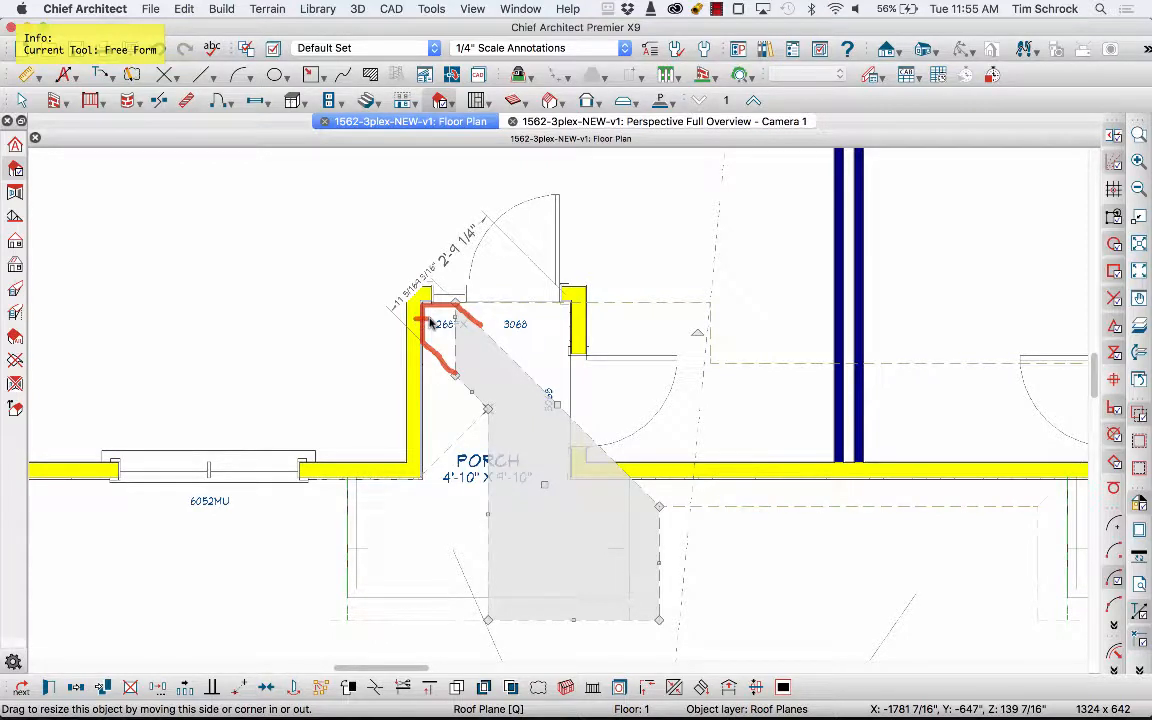
mouse_move(452, 294)
left_mouse_down()
mouse_move(453, 313)
mouse_move(435, 303)
left_mouse_up()
key("Escape")
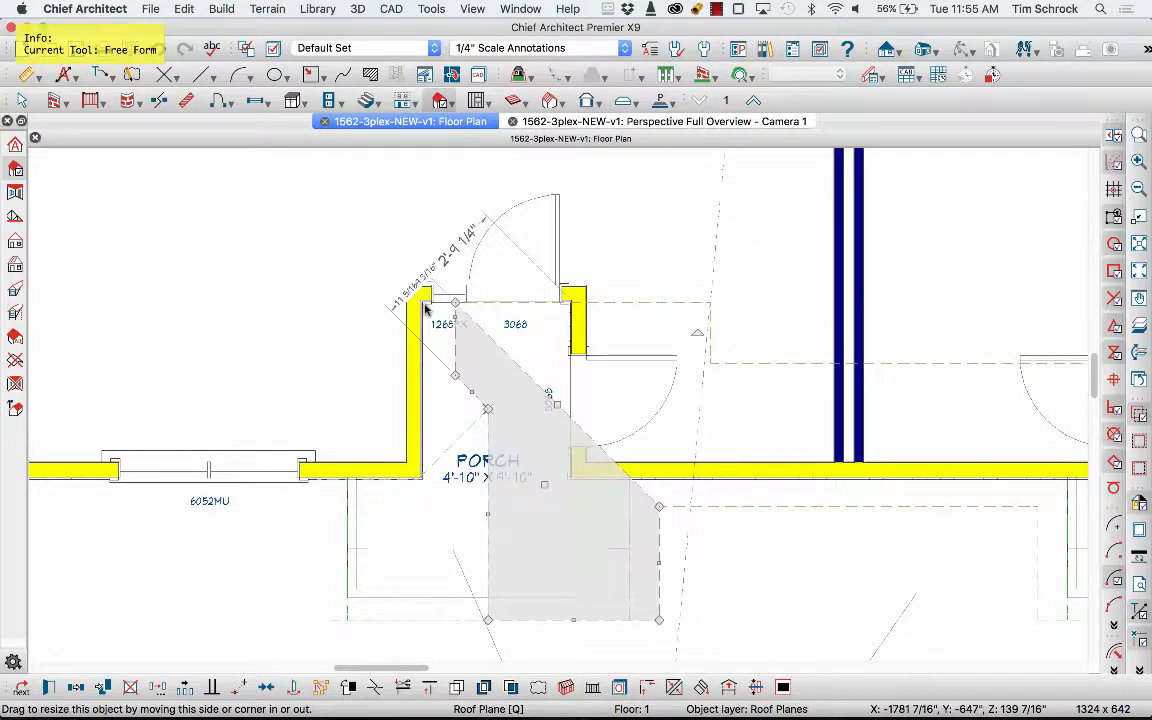
key("Escape")
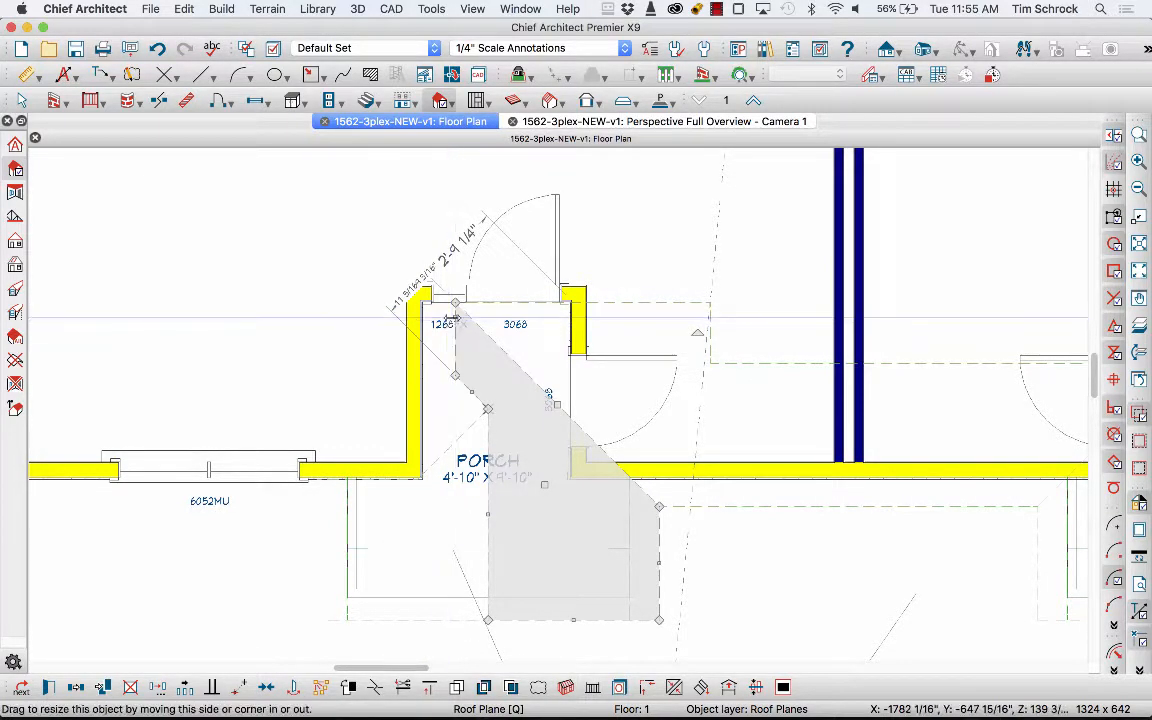
- Bring the right-hand porch roof plane's edge in line with its ridge, and extend the main lower roof plane to the porch's left wall
left_click_drag(446, 328, 482, 406)
left_click(482, 326)
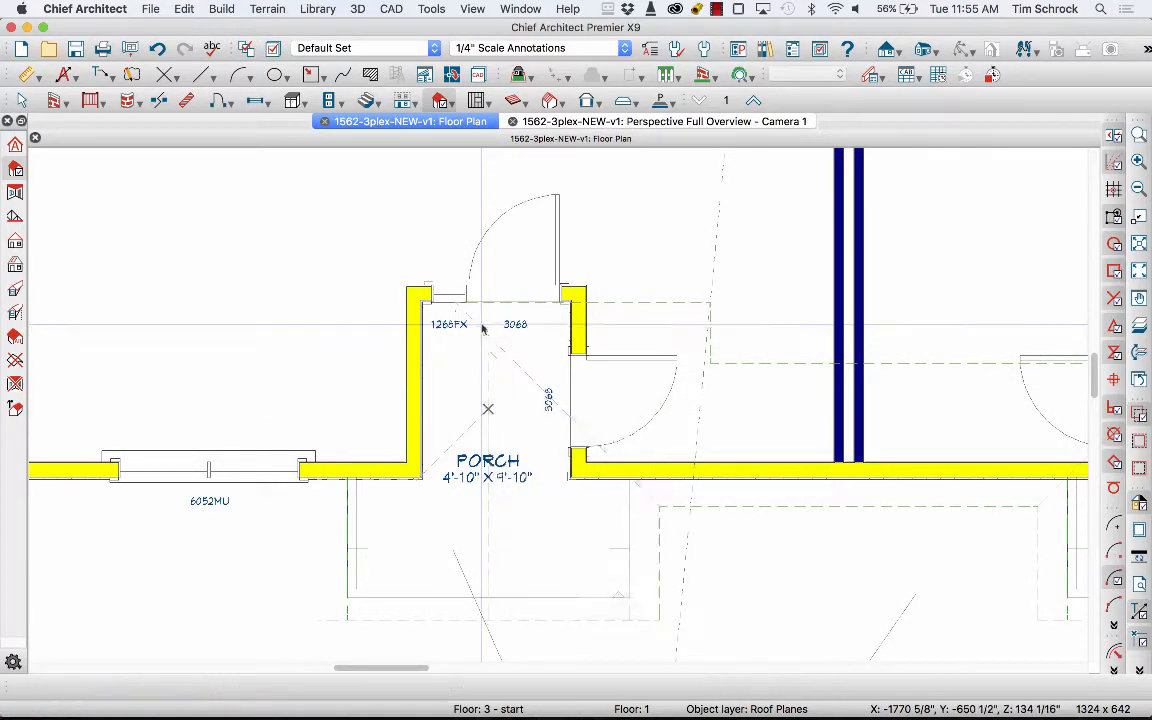
left_click_drag(659, 506, 459, 508)
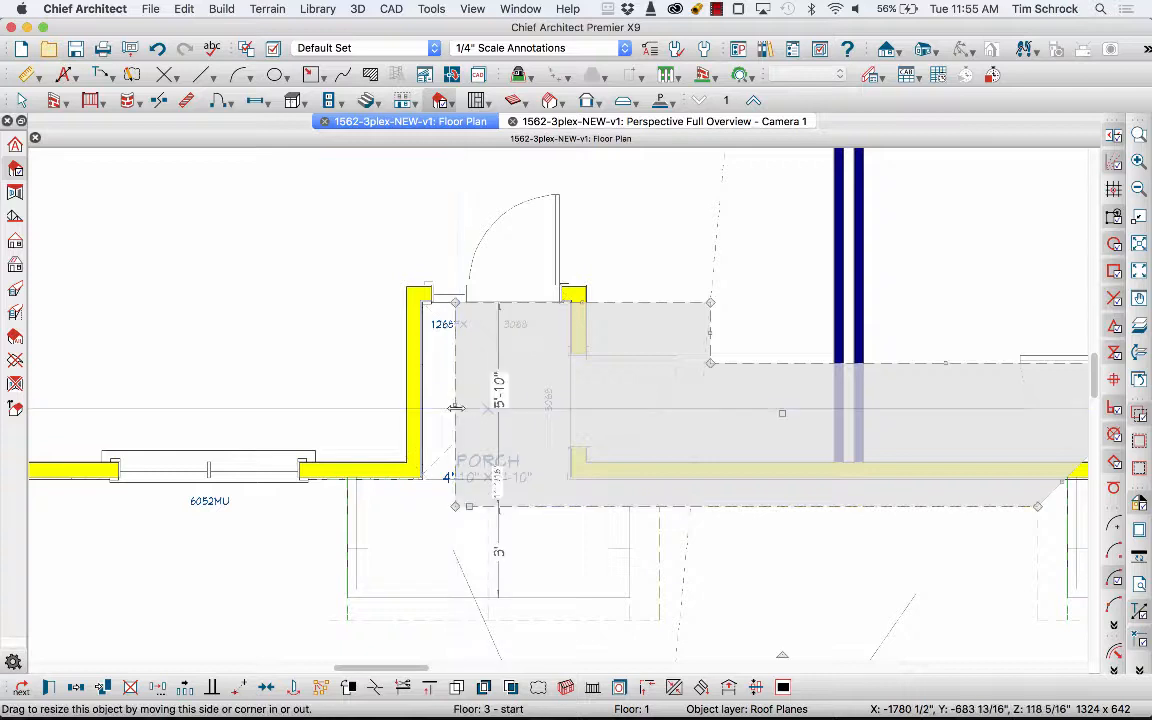
left_click_drag(456, 403, 423, 403)
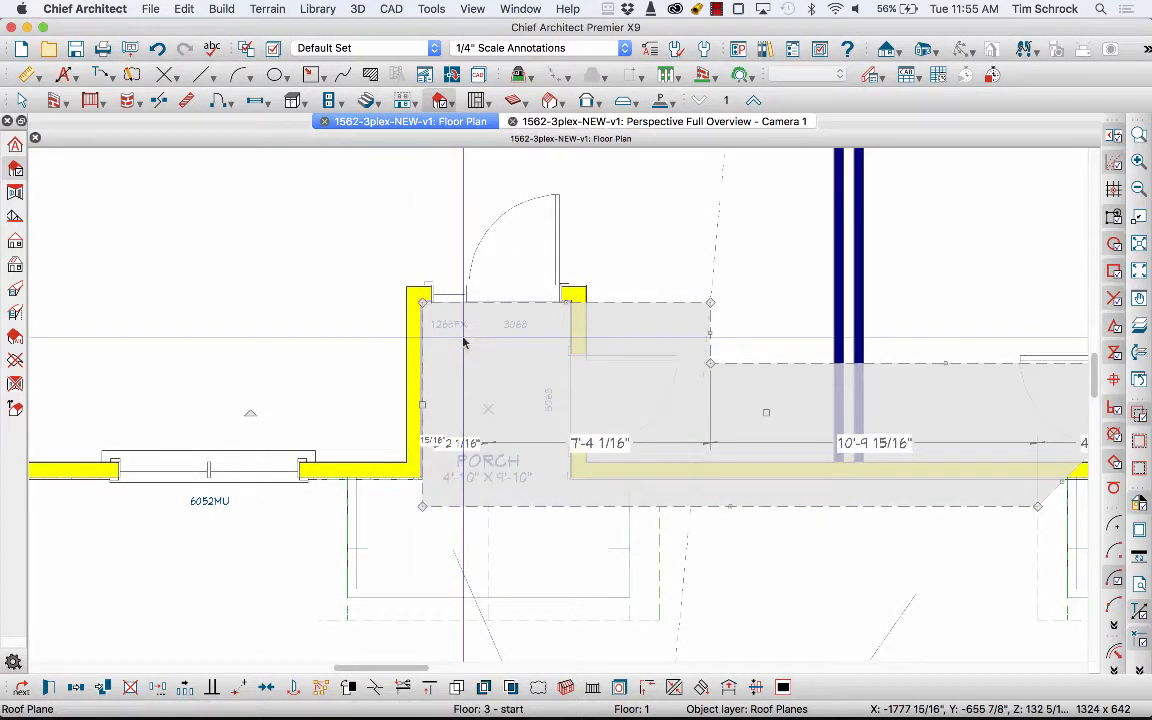
- Show the floor plan and the perspective camera view side by side
left_click(580, 121)
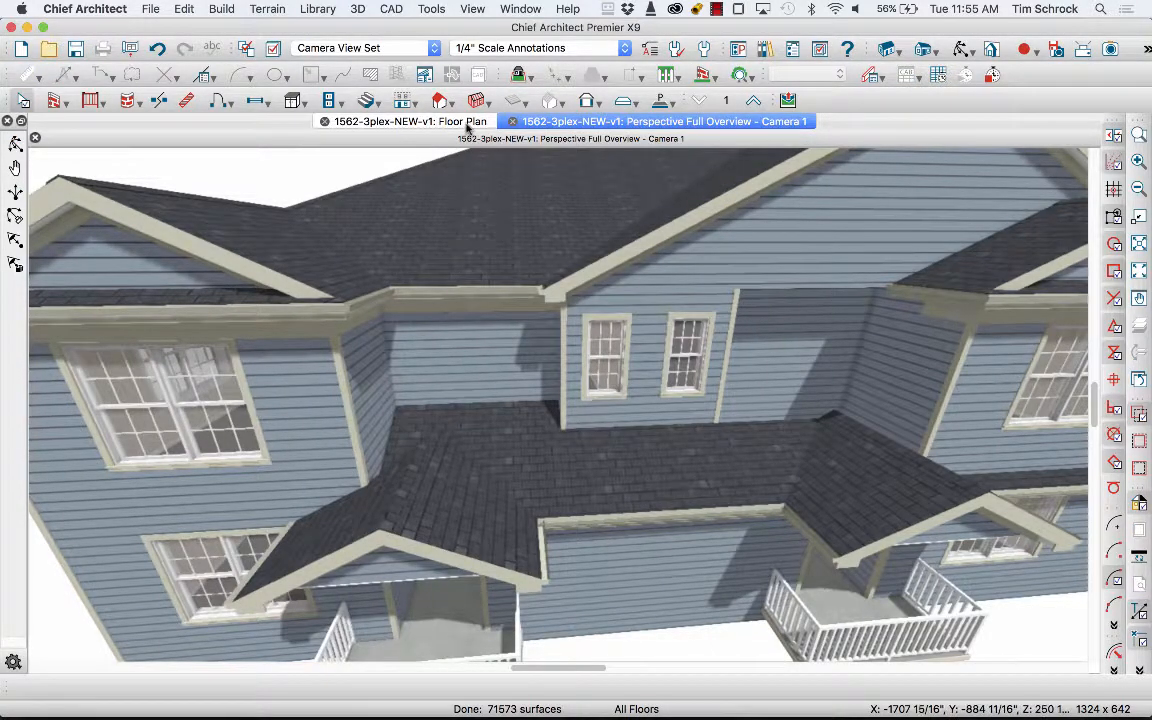
left_click_drag(591, 121, 779, 171)
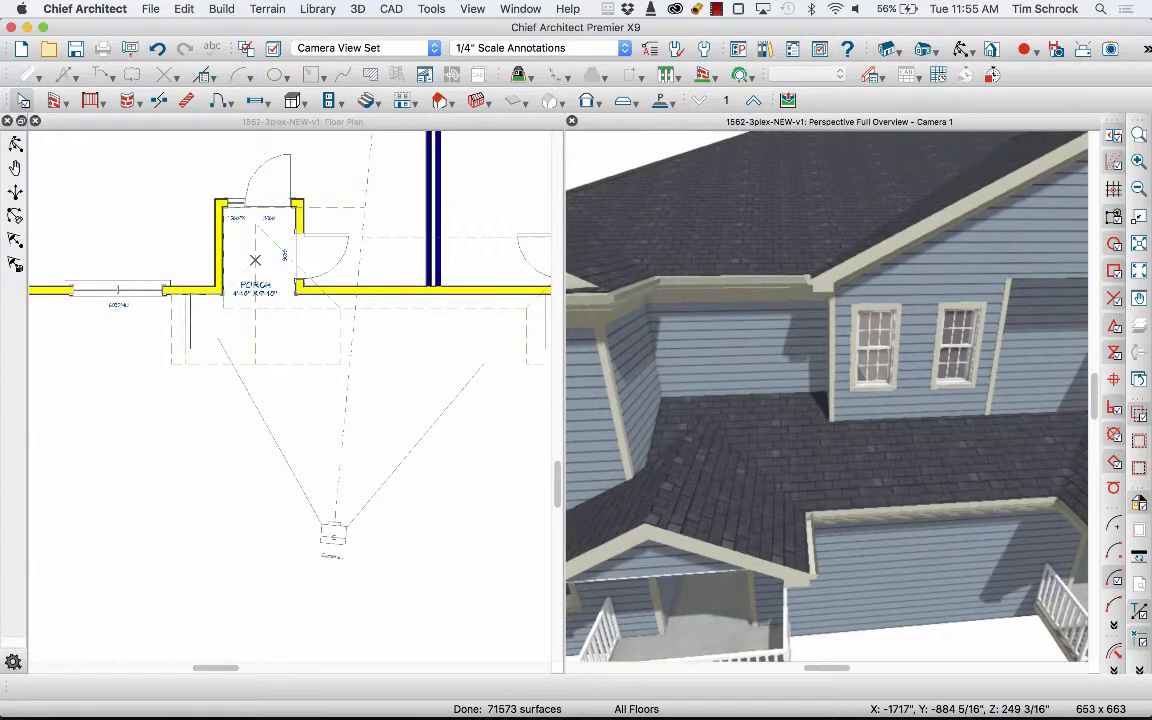
- Stretch the left-hand porch roof plane's angled edge up to the point where the ridge meets the valley line
scroll(240, 240, "up", 3)
scroll(240, 240, "up", 1)
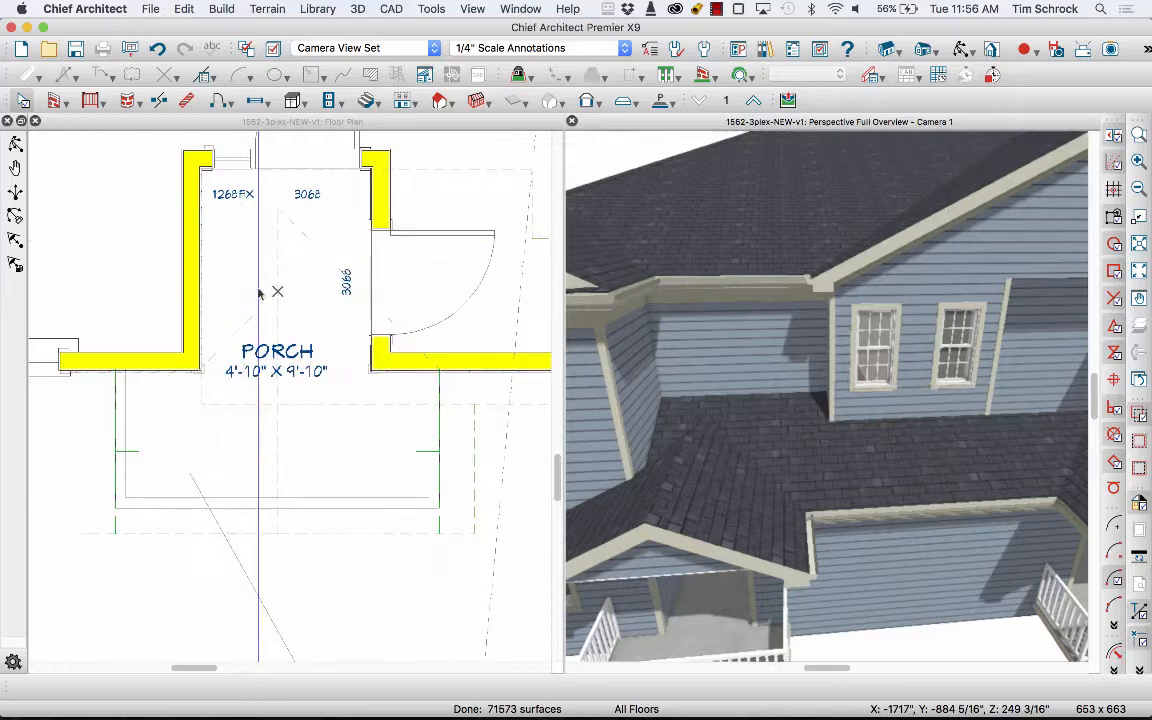
left_click(259, 307)
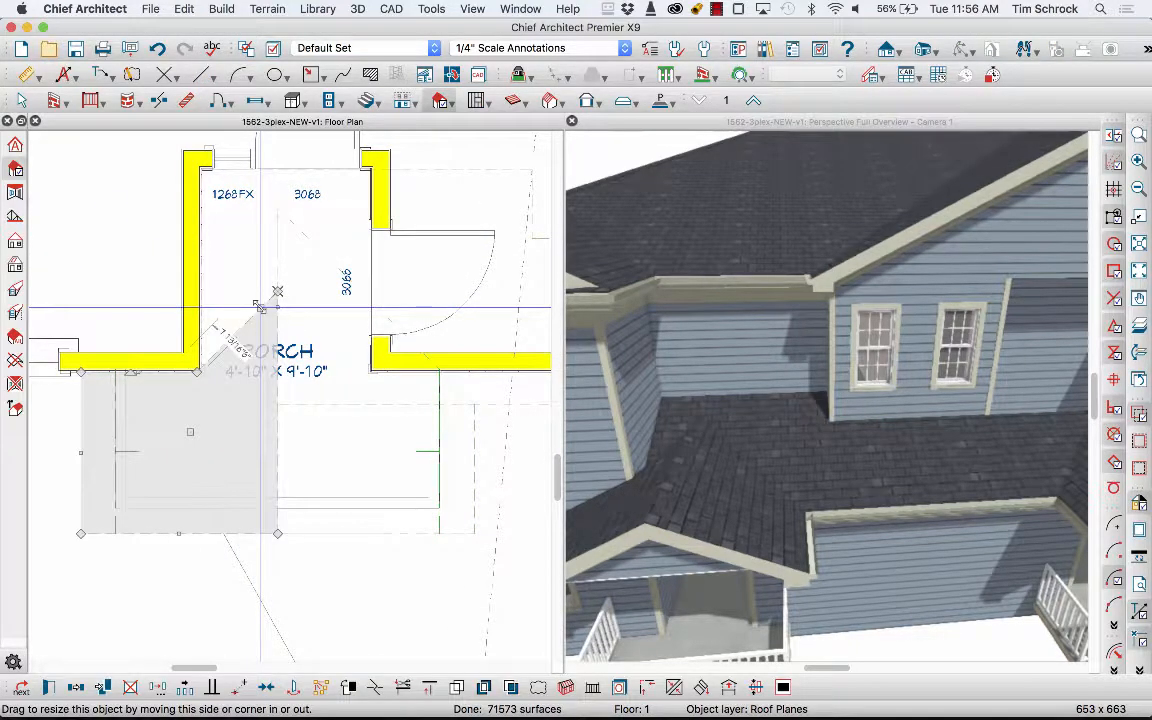
left_click_drag(259, 307, 277, 209)
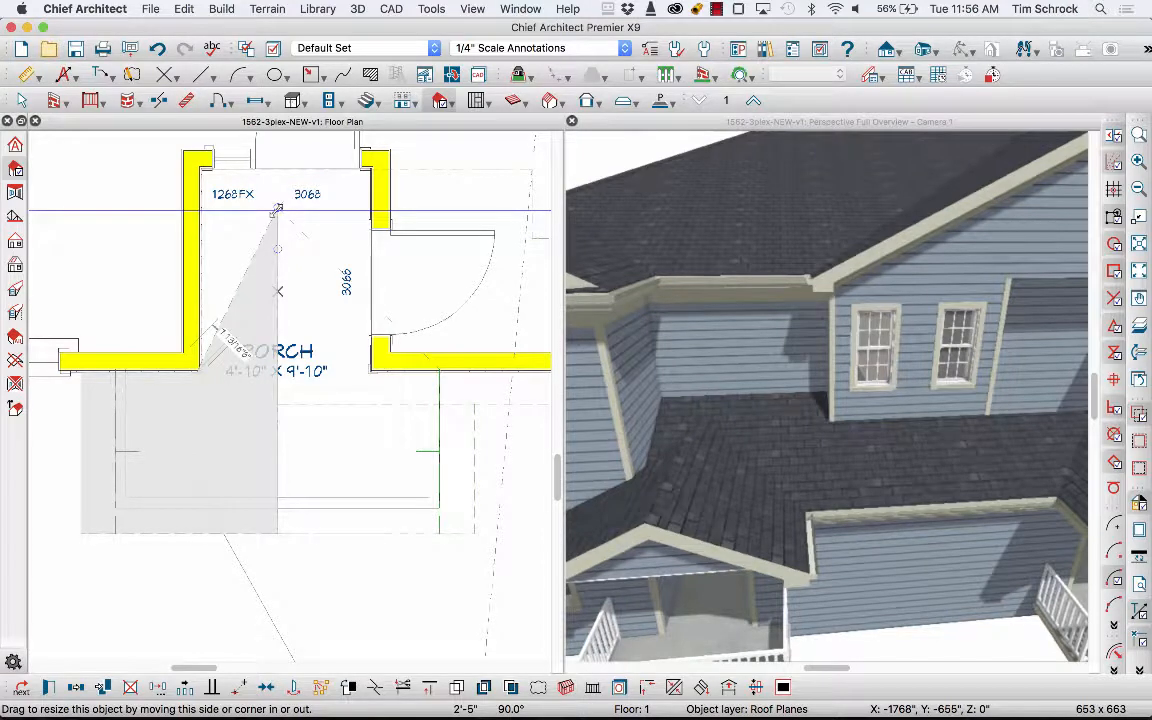
left_click_drag(277, 209, 277, 209)
- Examine from above in the camera view how the left-hand porch roof plane meets the main lower roof and side wall
left_click(753, 432)
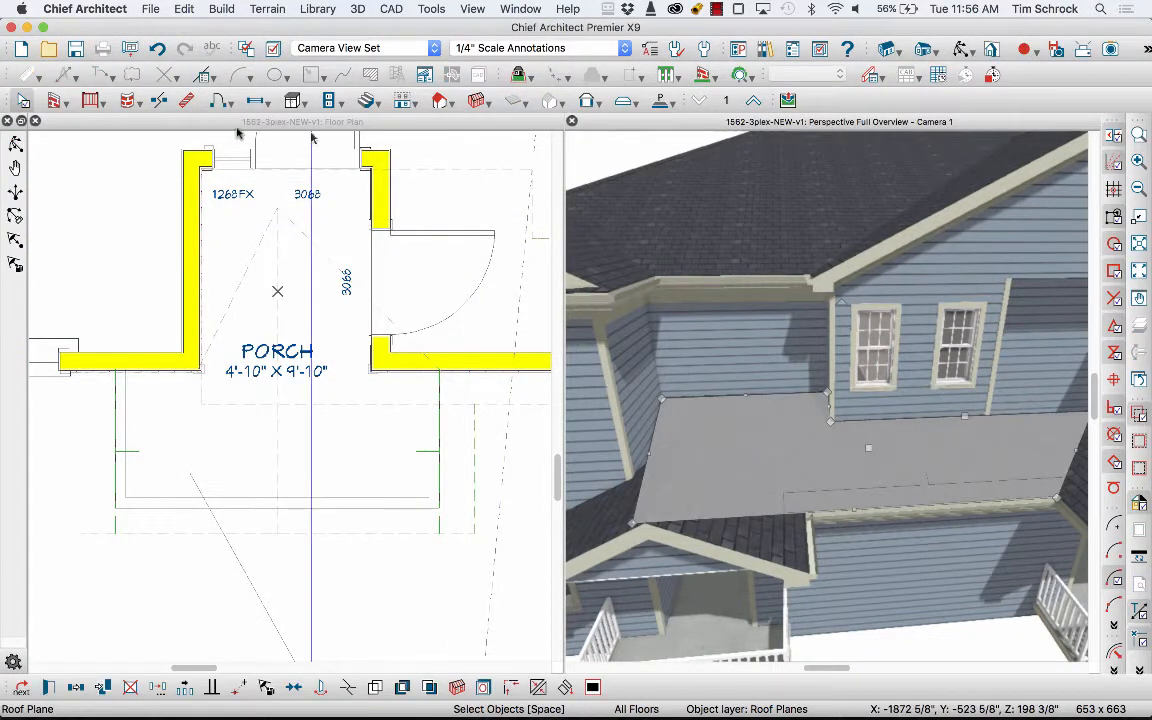
left_click(961, 49)
left_click_drag(683, 375, 733, 404)
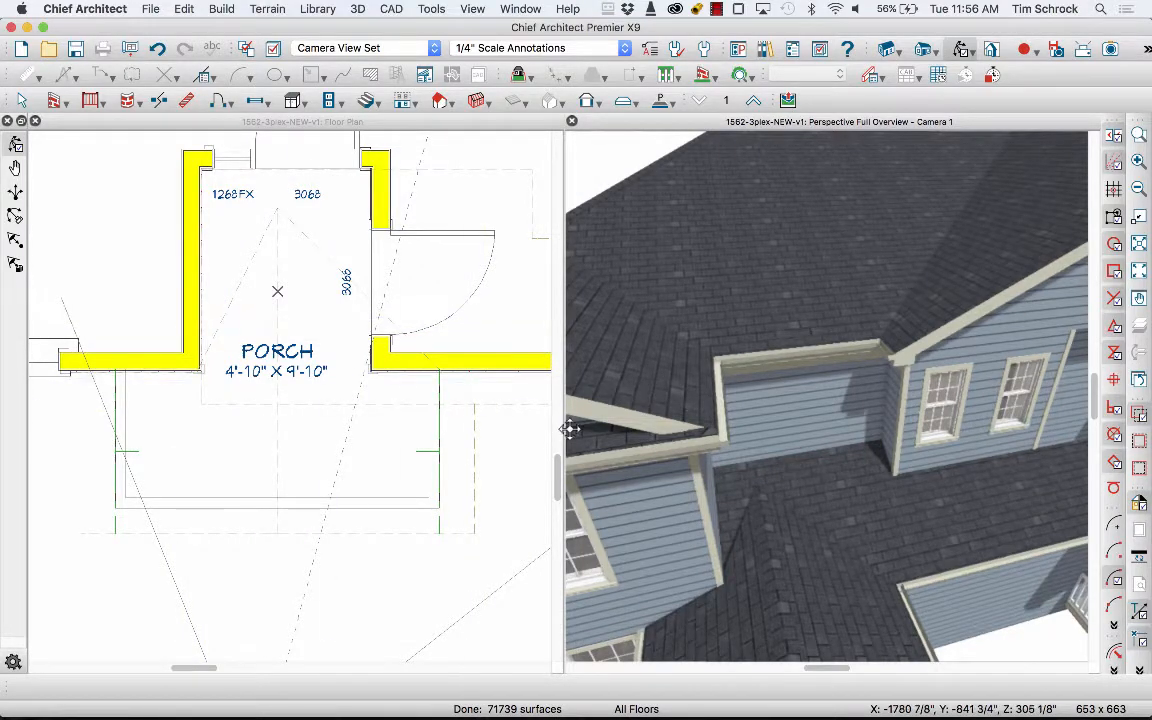
left_click_drag(795, 458, 780, 463)
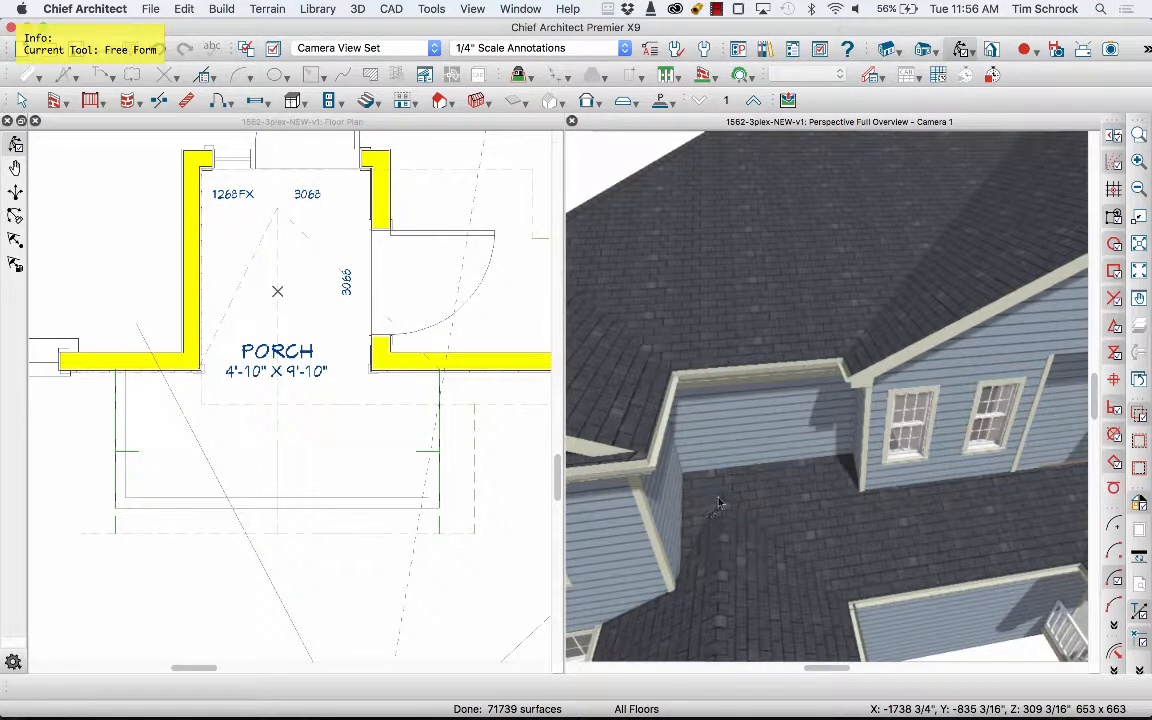
left_click_drag(679, 497, 681, 573)
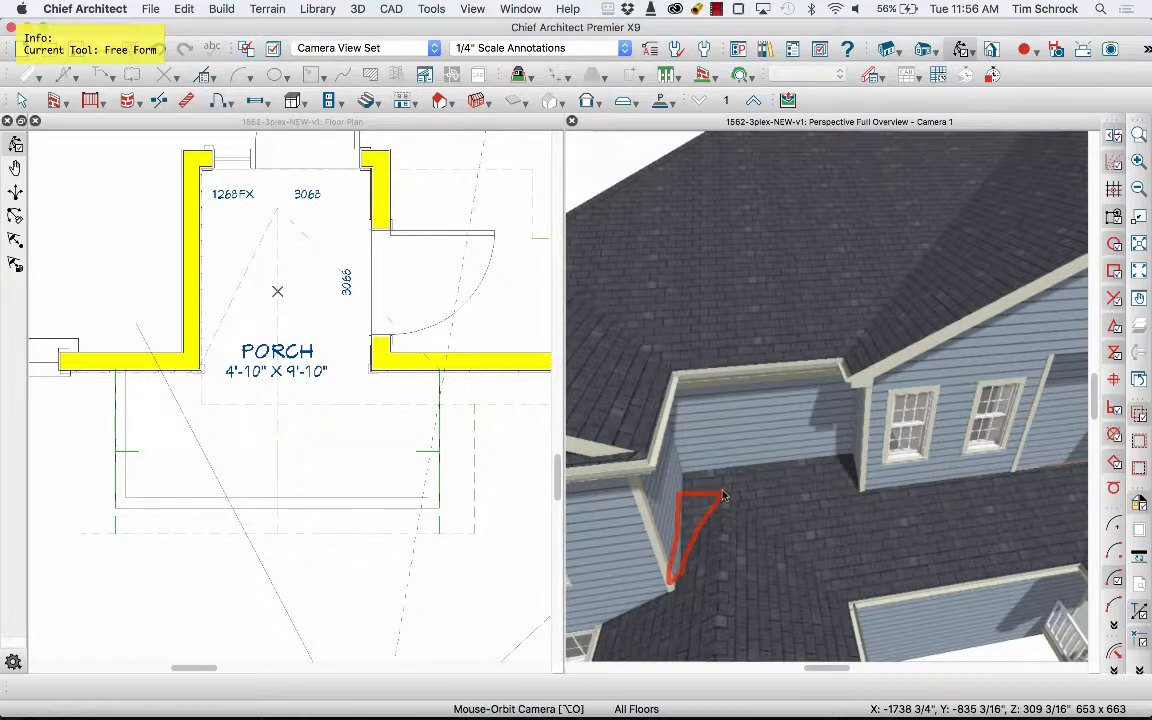
left_click_drag(724, 497, 723, 488)
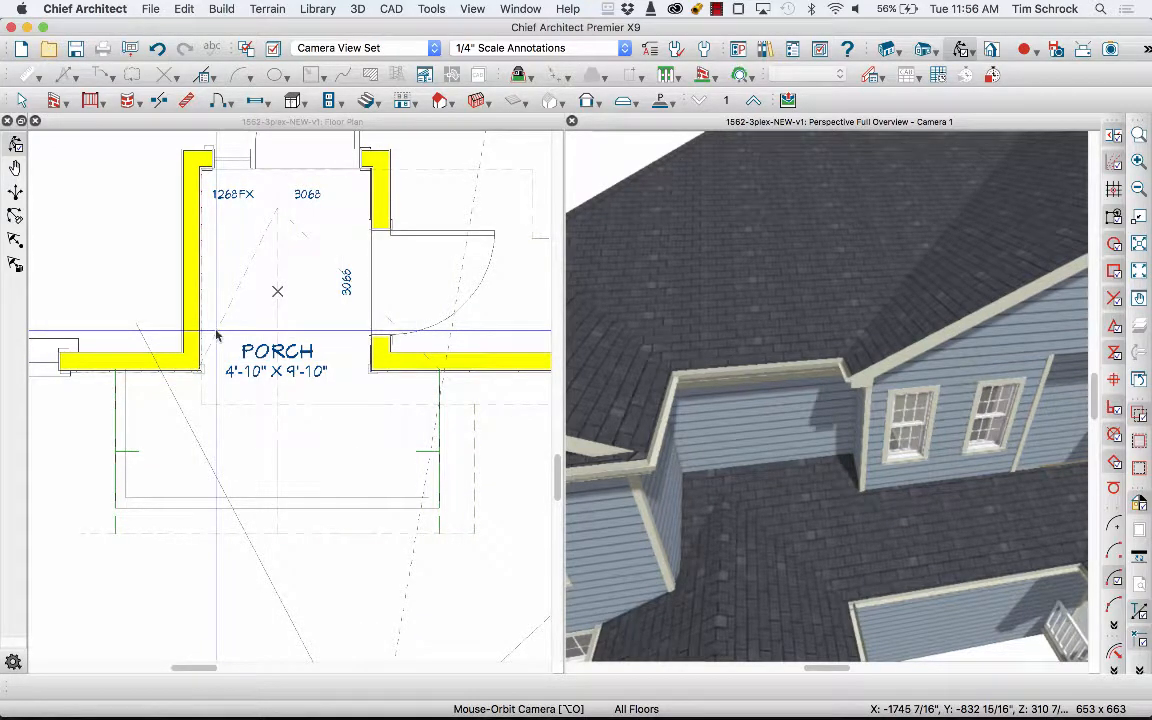
- Move the left-hand porch roof plane's inner corner onto the outside corner of the porch's left wall
left_click(205, 372)
scroll(200, 376, "up", 2)
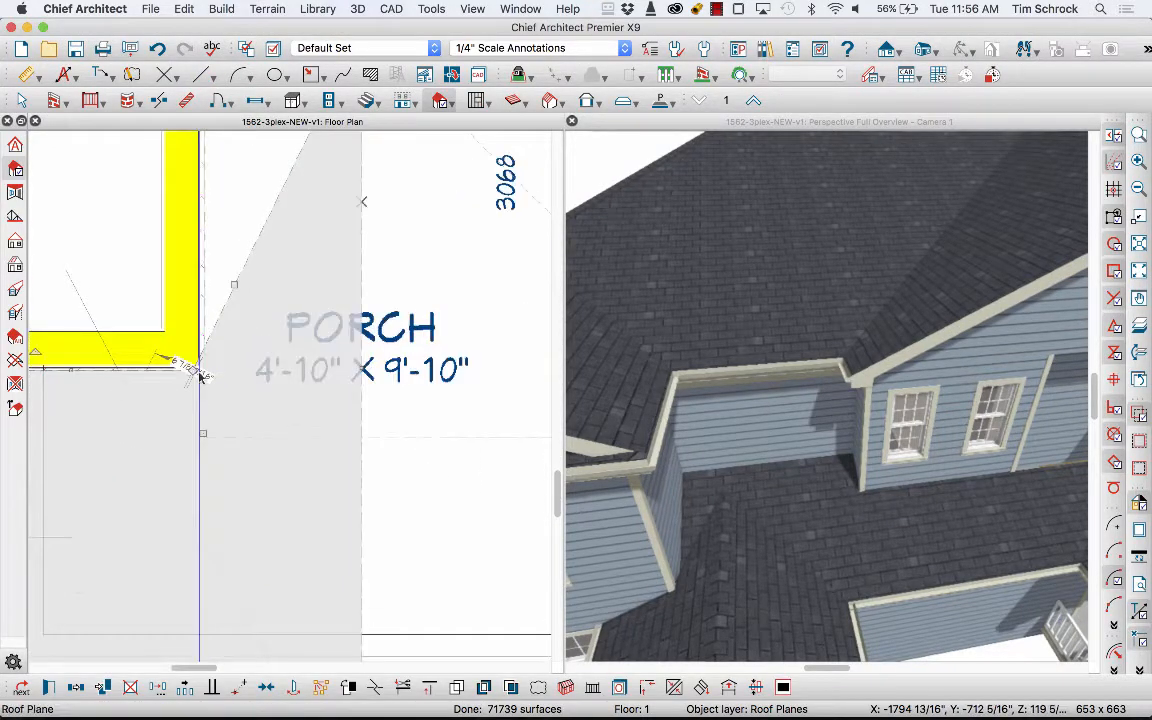
scroll(200, 376, "up", 2)
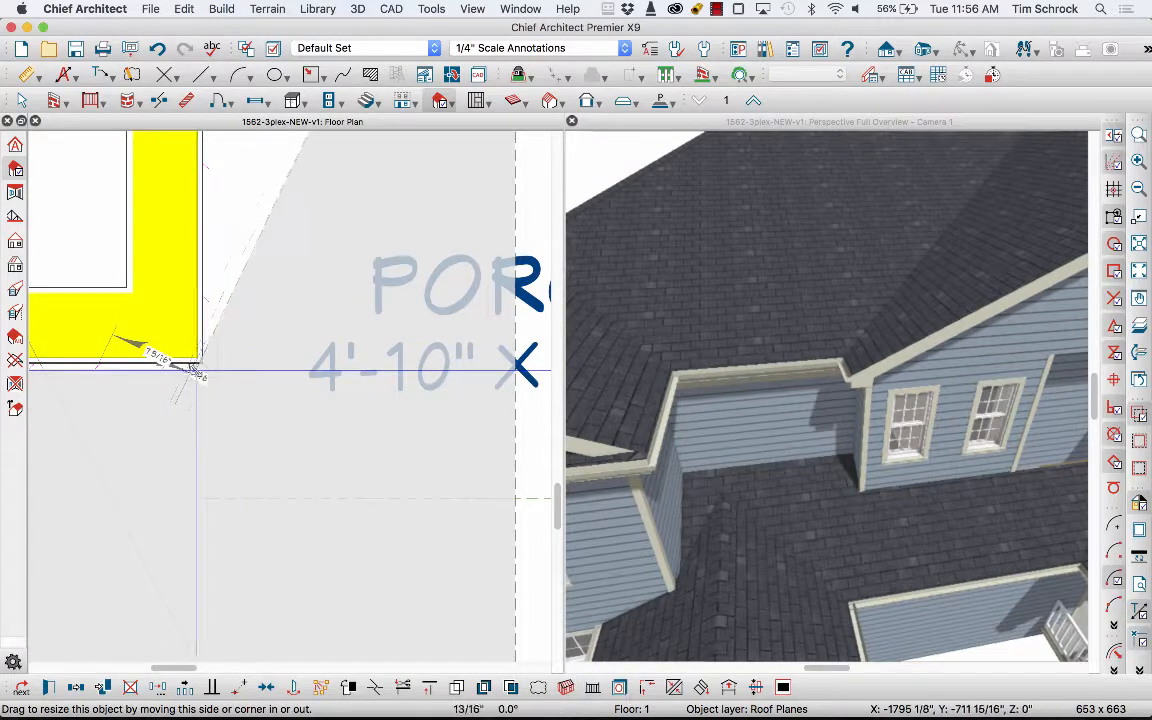
left_click_drag(196, 372, 206, 372)
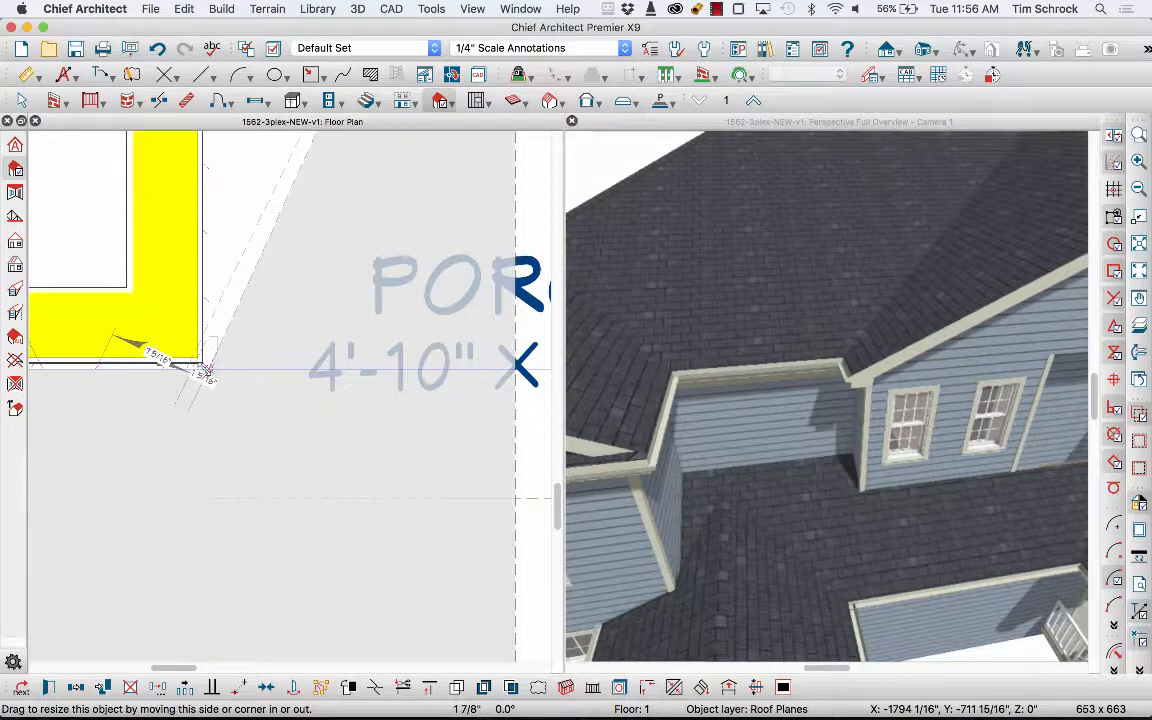
scroll(268, 376, "down", 5)
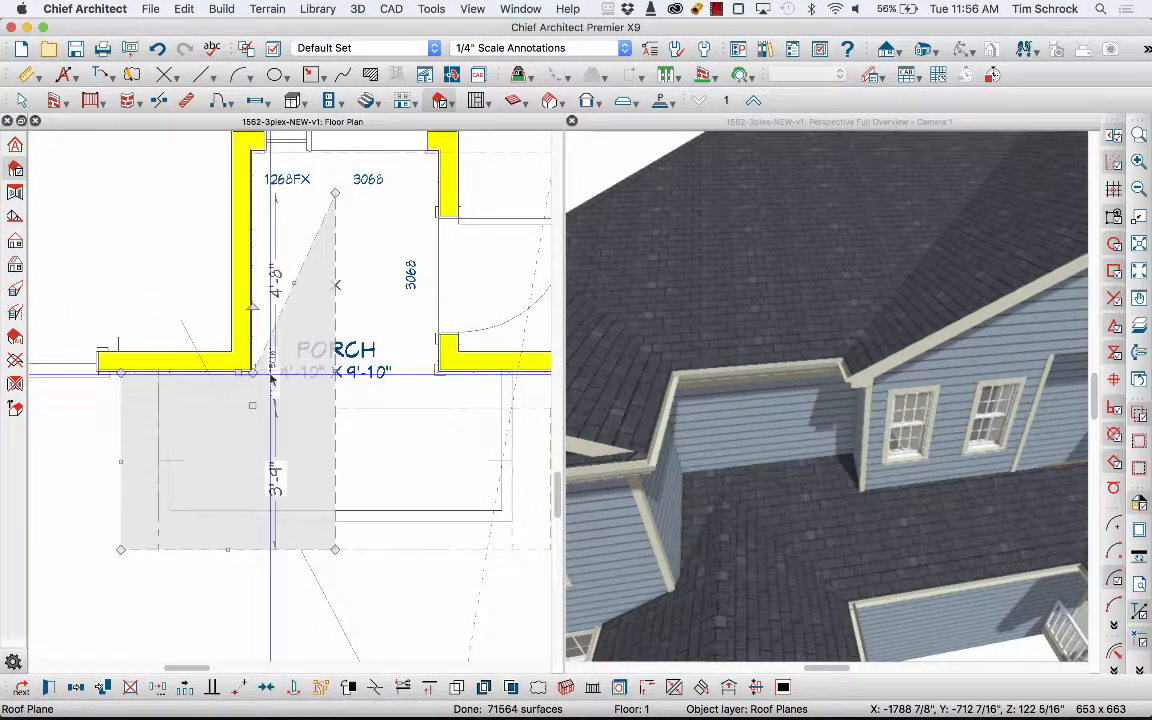
key("Escape")
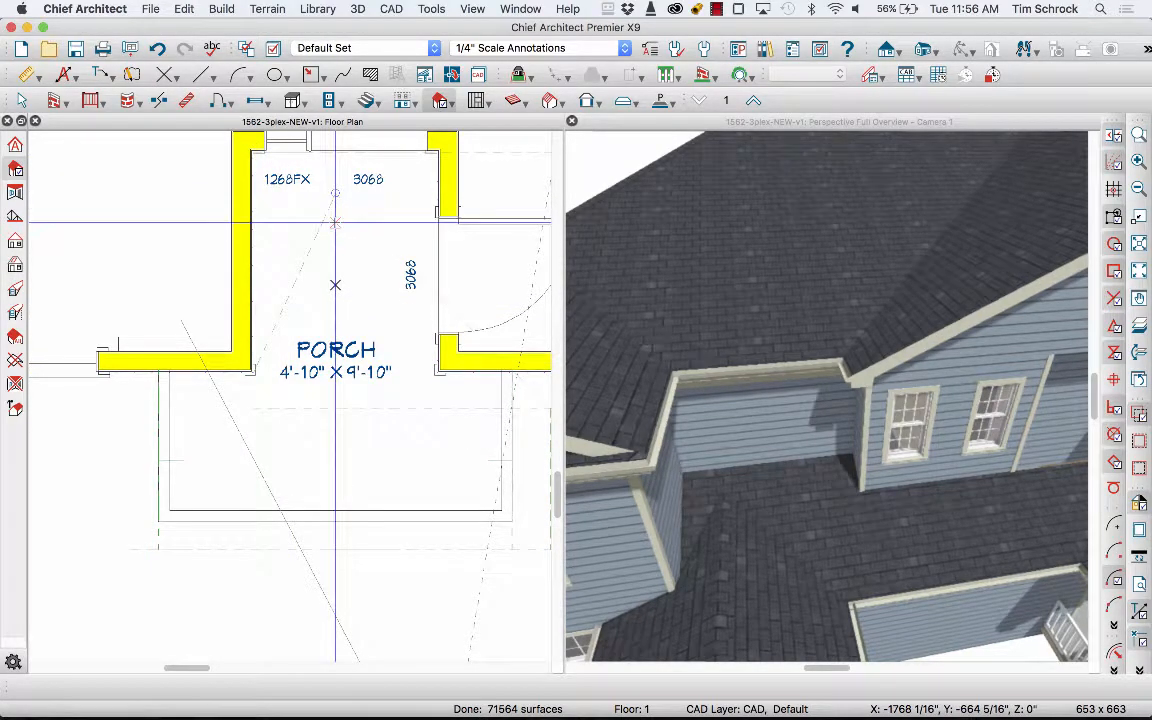
- Look up the left-hand porch roof plane's ridge top height in its specification
double_click(335, 220)
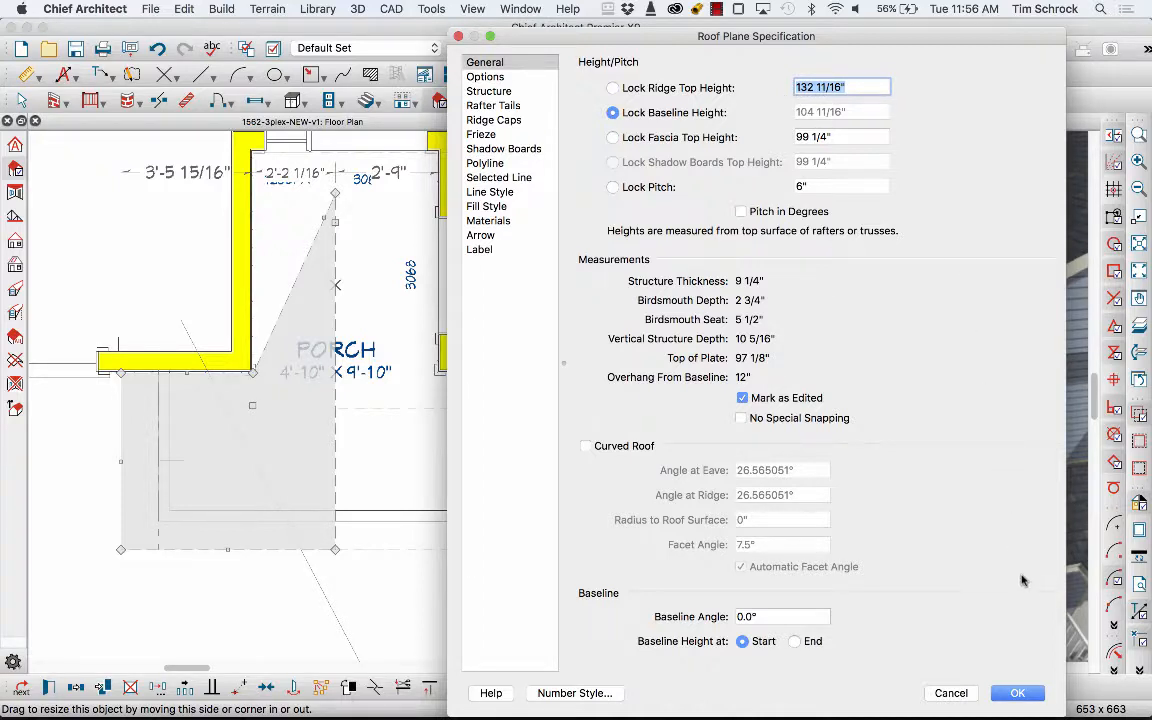
left_click(1020, 693)
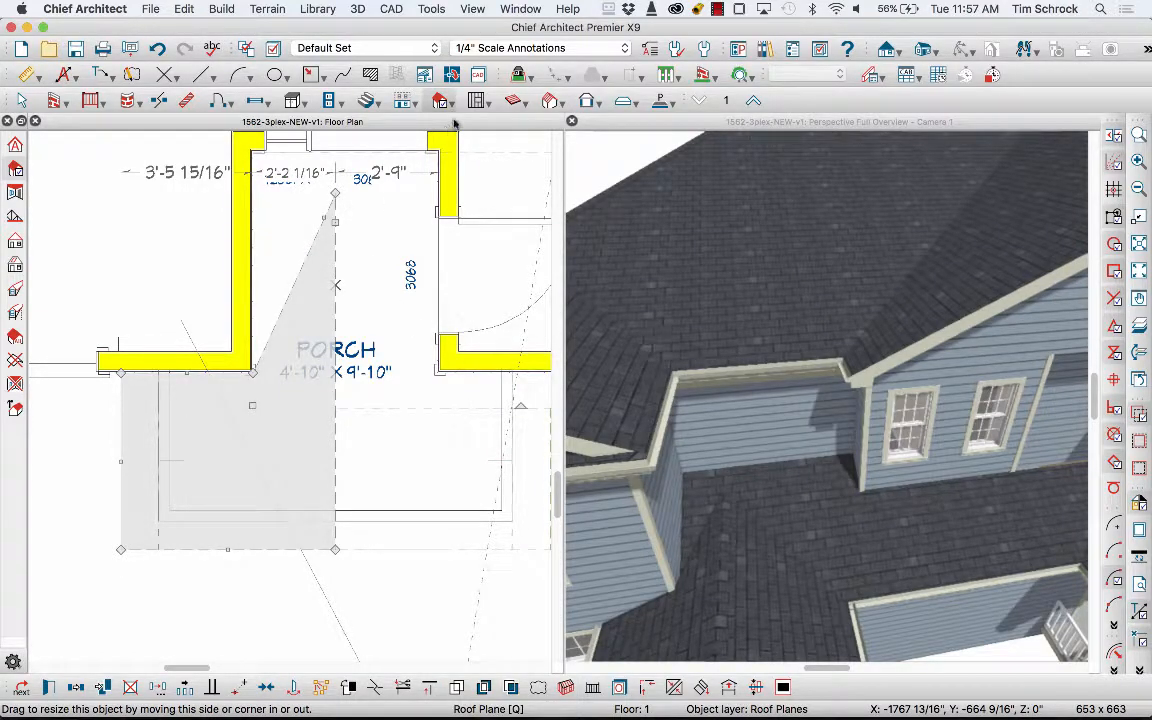
- Pull the main lower roof plane's left edge back from the porch's left wall to about 1 foot beyond the porch ridge
left_click(440, 101)
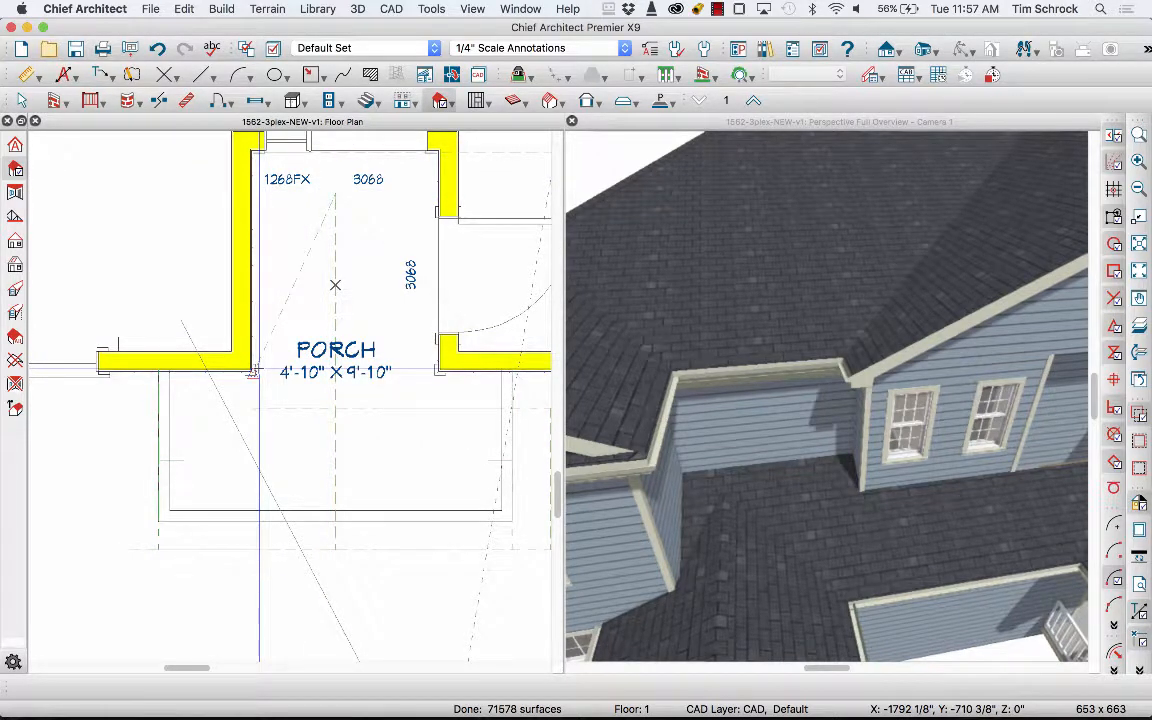
left_click(257, 383)
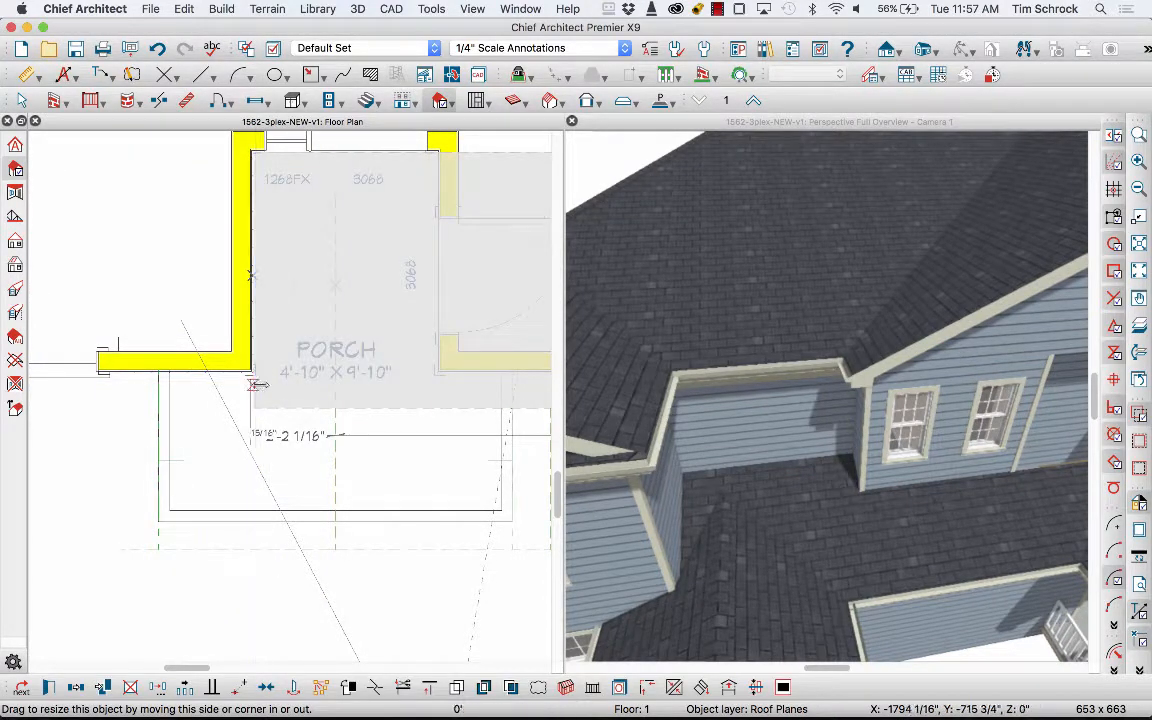
left_click_drag(257, 383, 375, 380)
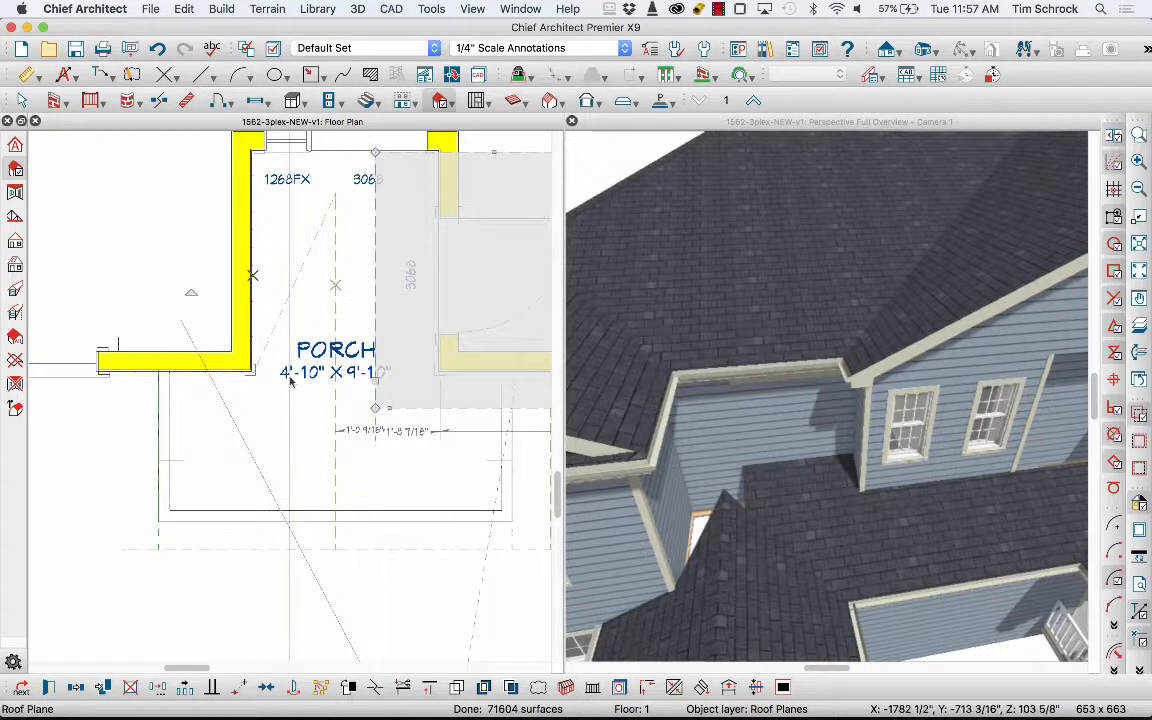
- On floor 1, draw a narrow manual roof plane along the porch's left wall, about 4'-8" long from the wall corner up to the ridge end
left_click(753, 101)
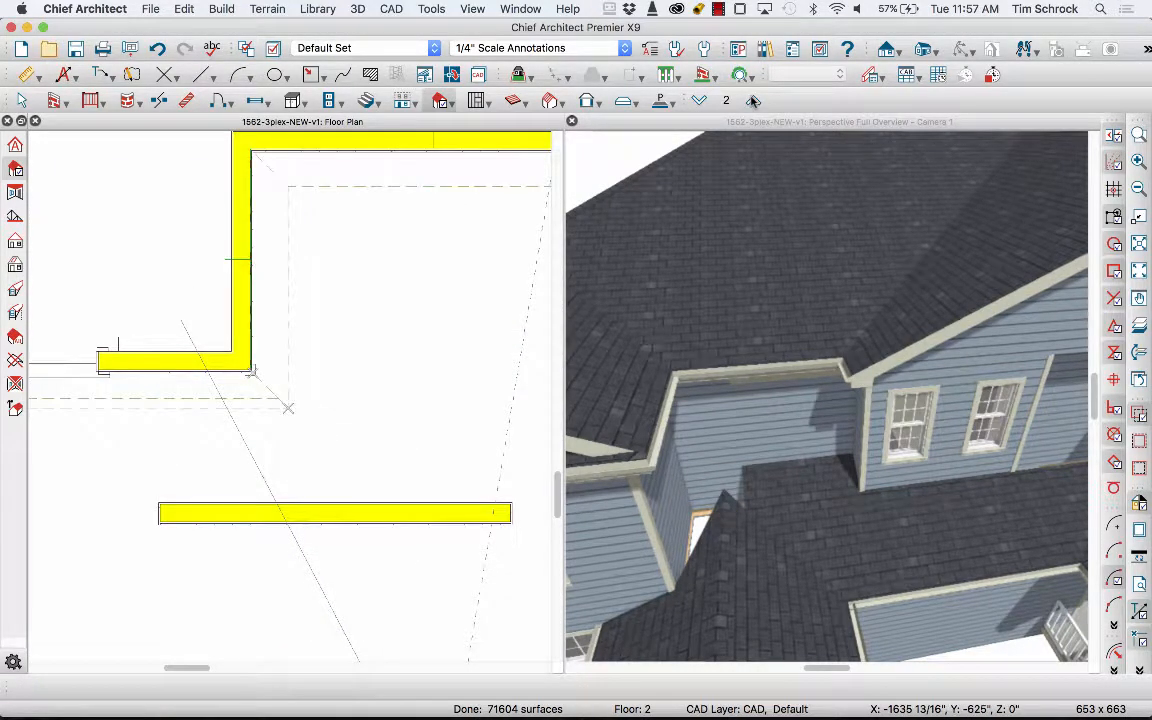
left_click(699, 101)
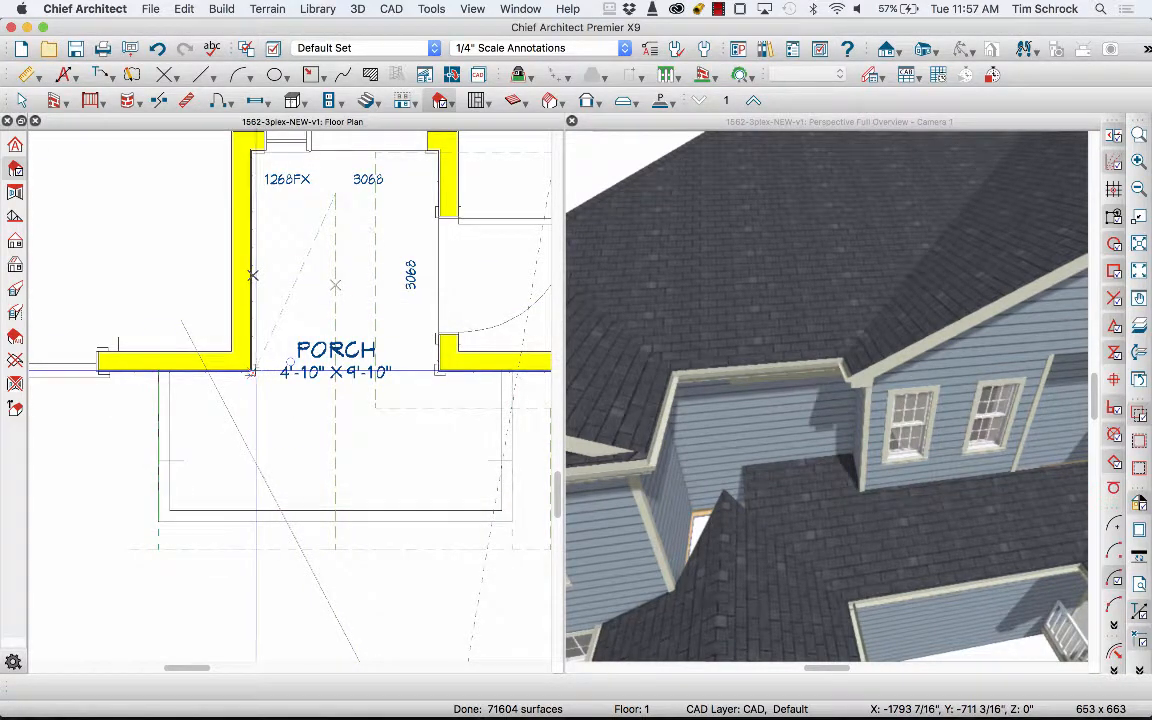
left_click_drag(255, 371, 330, 194)
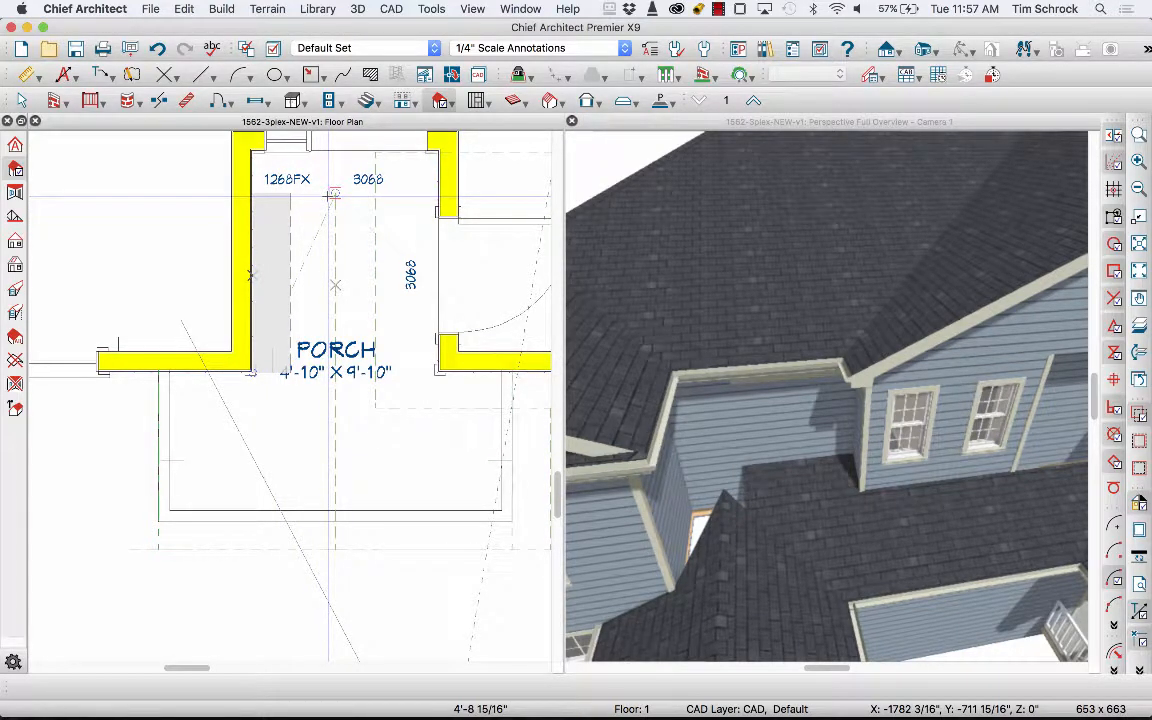
left_click_drag(333, 194, 334, 193)
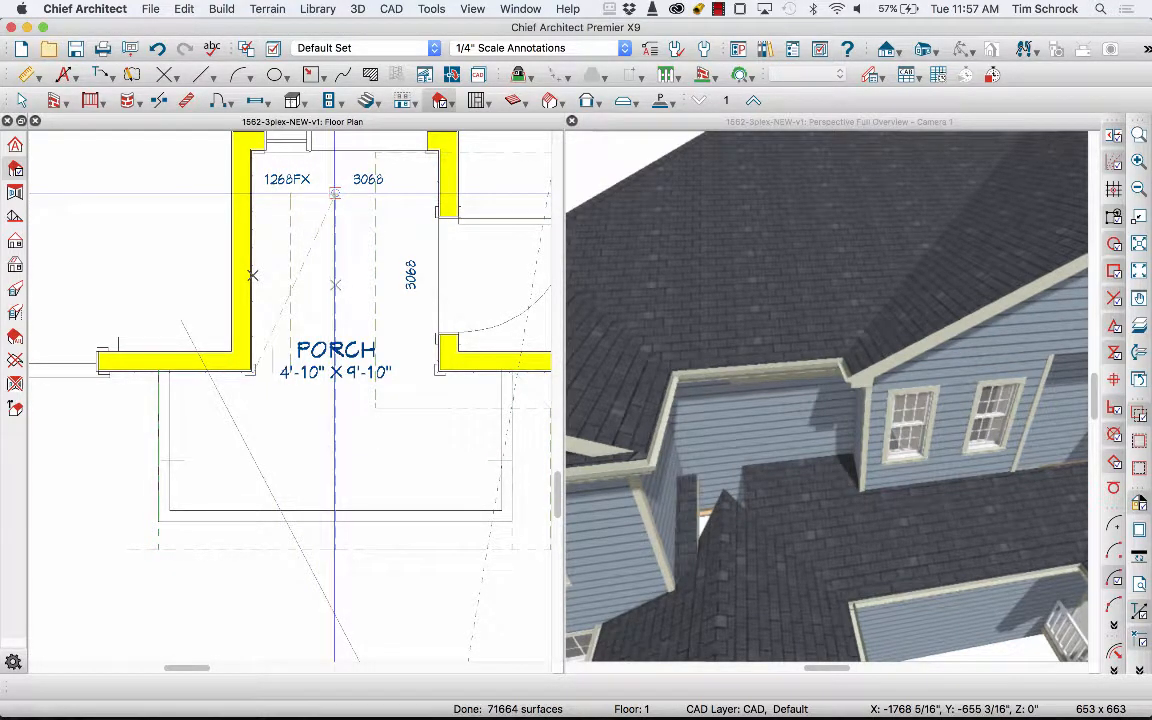
- Examine in the camera view how the new narrow roof plane meets the side wall, the porch ridge and the opening beside it
left_click(795, 520)
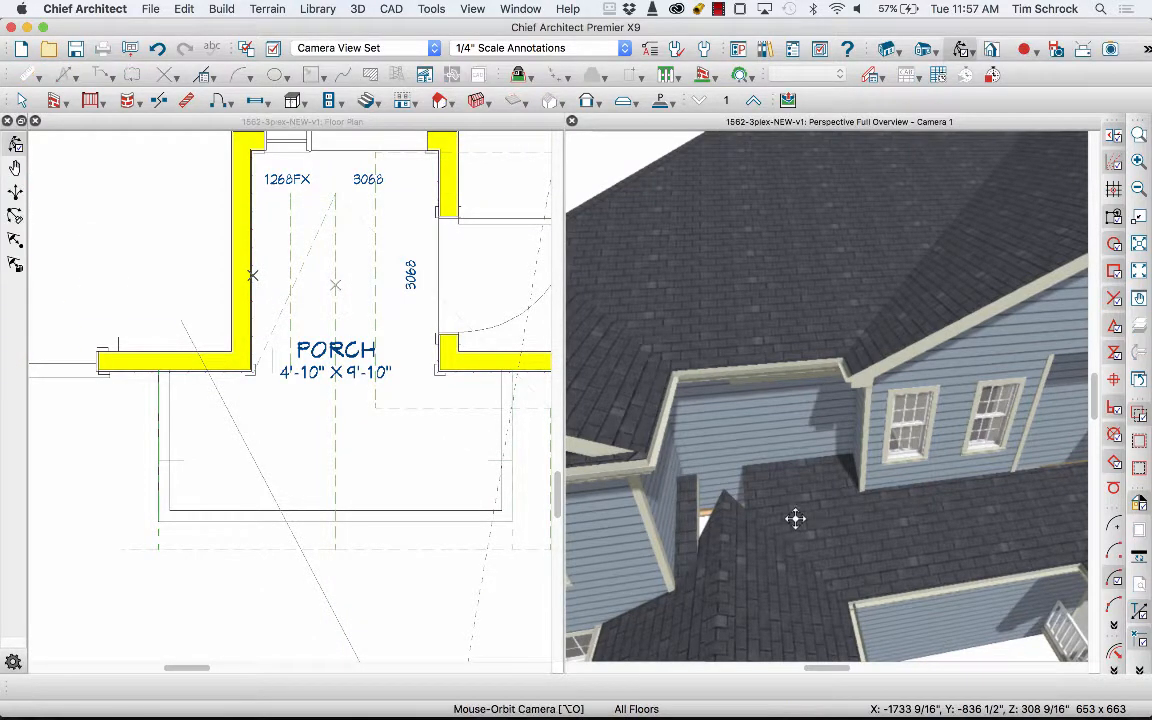
left_click_drag(795, 520, 743, 521)
scroll(848, 458, "down", 5)
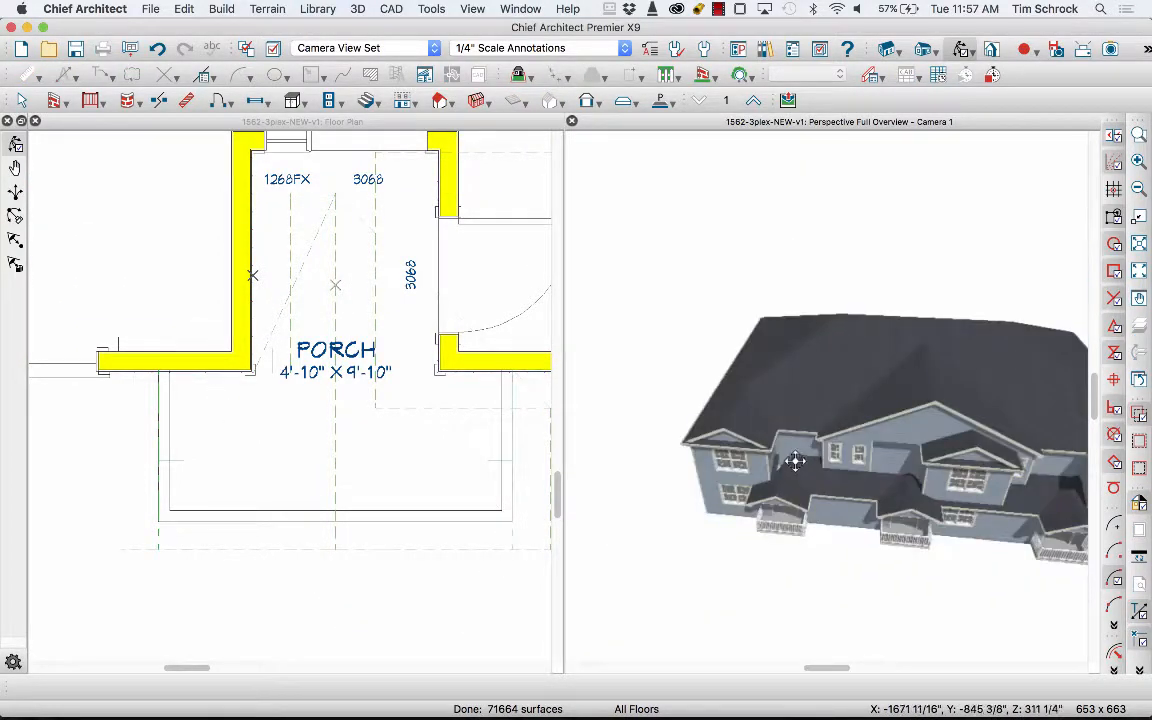
scroll(766, 463, "up", 8)
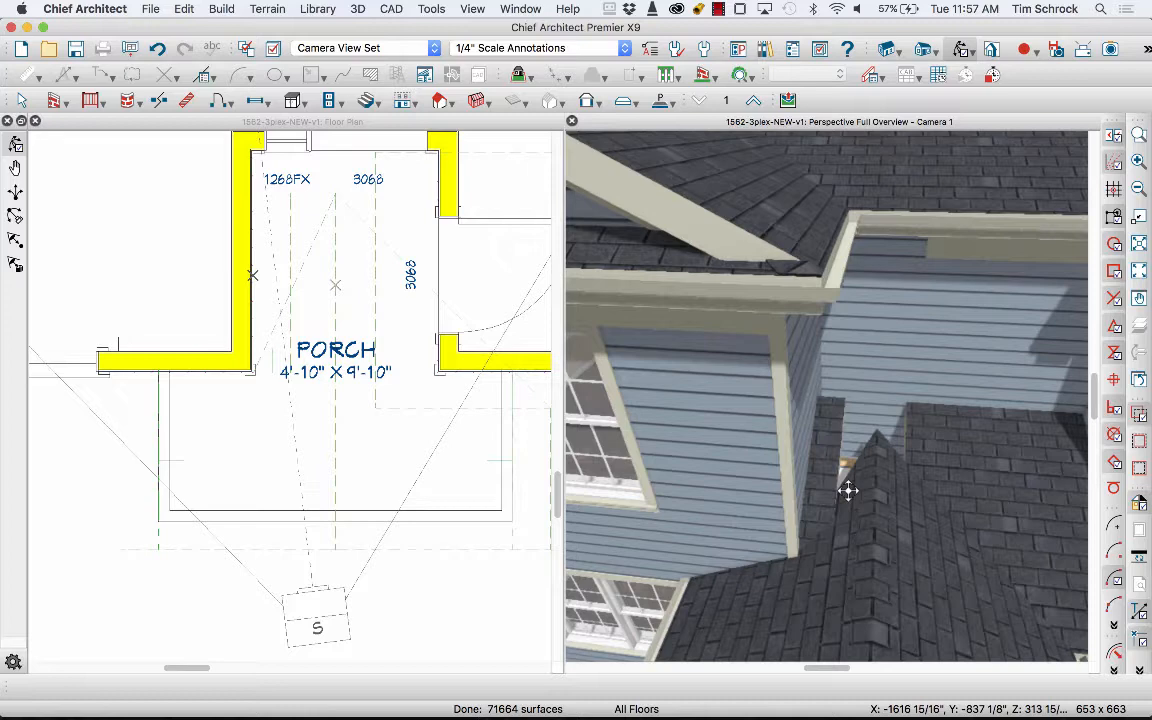
left_click_drag(848, 490, 818, 490)
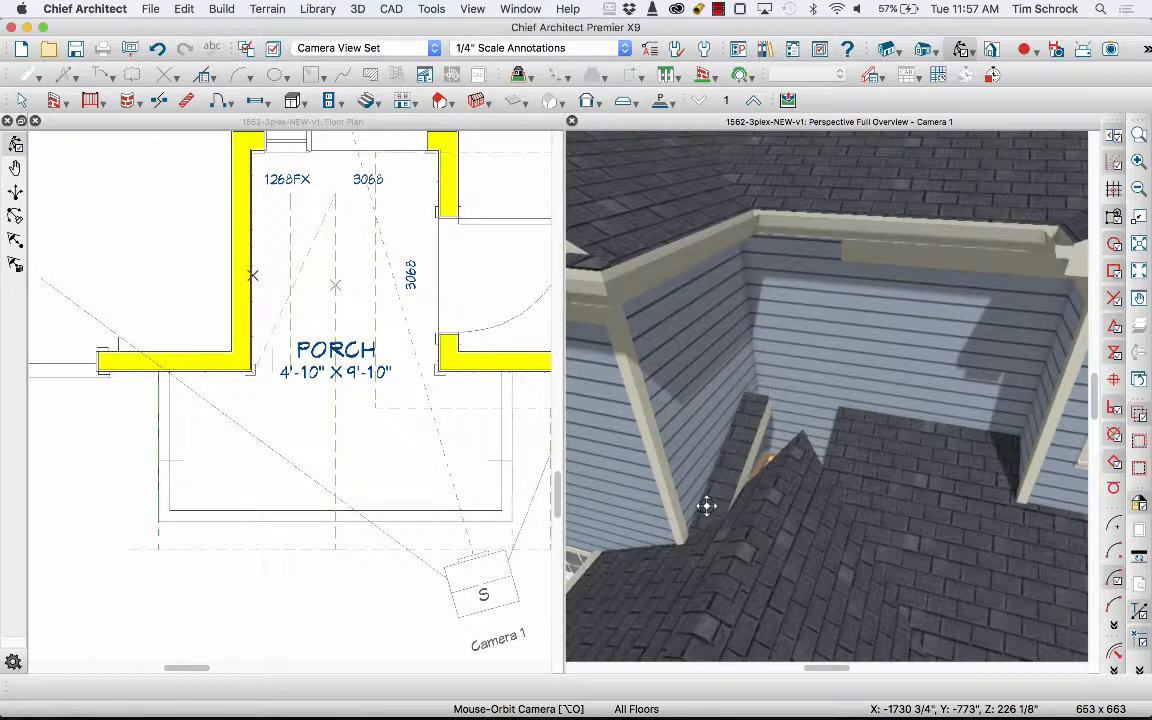
key("ctrl+shift+d")
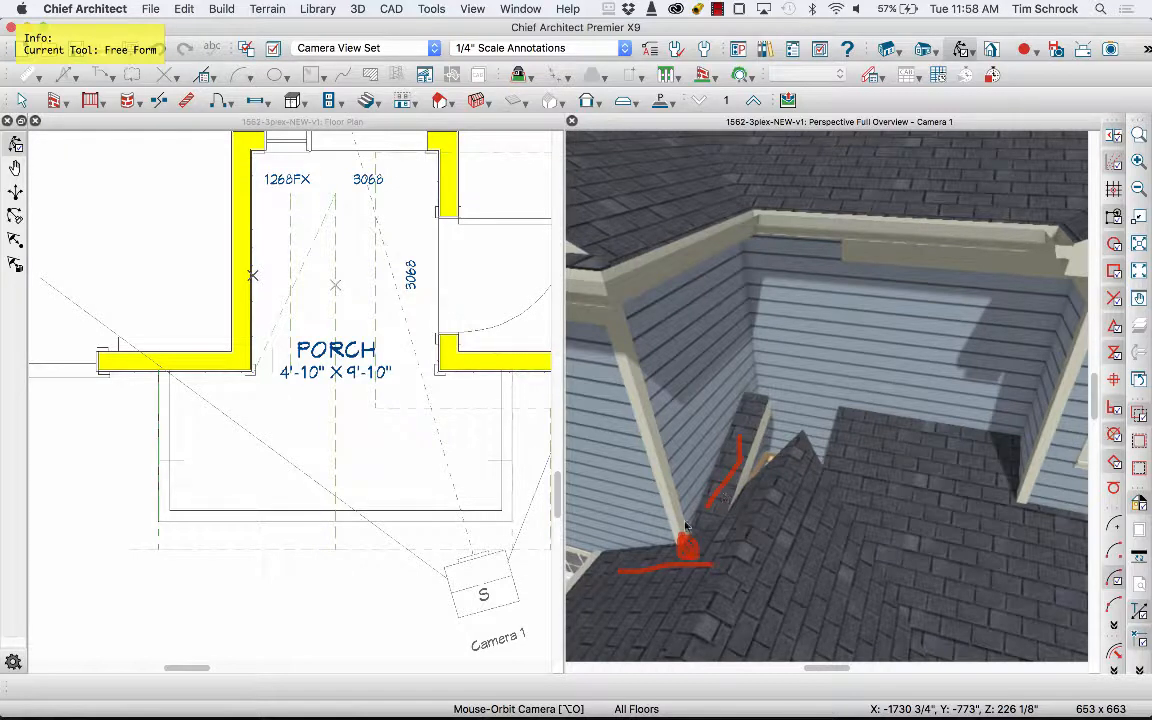
left_click_drag(688, 532, 746, 391)
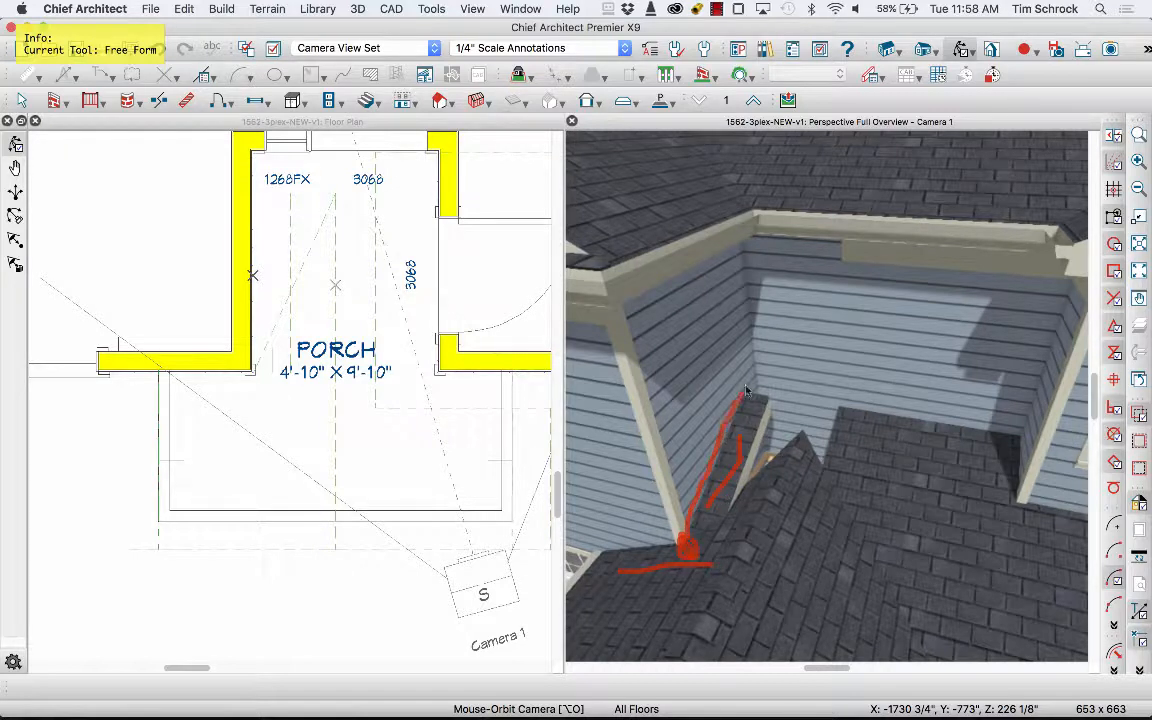
key("Escape")
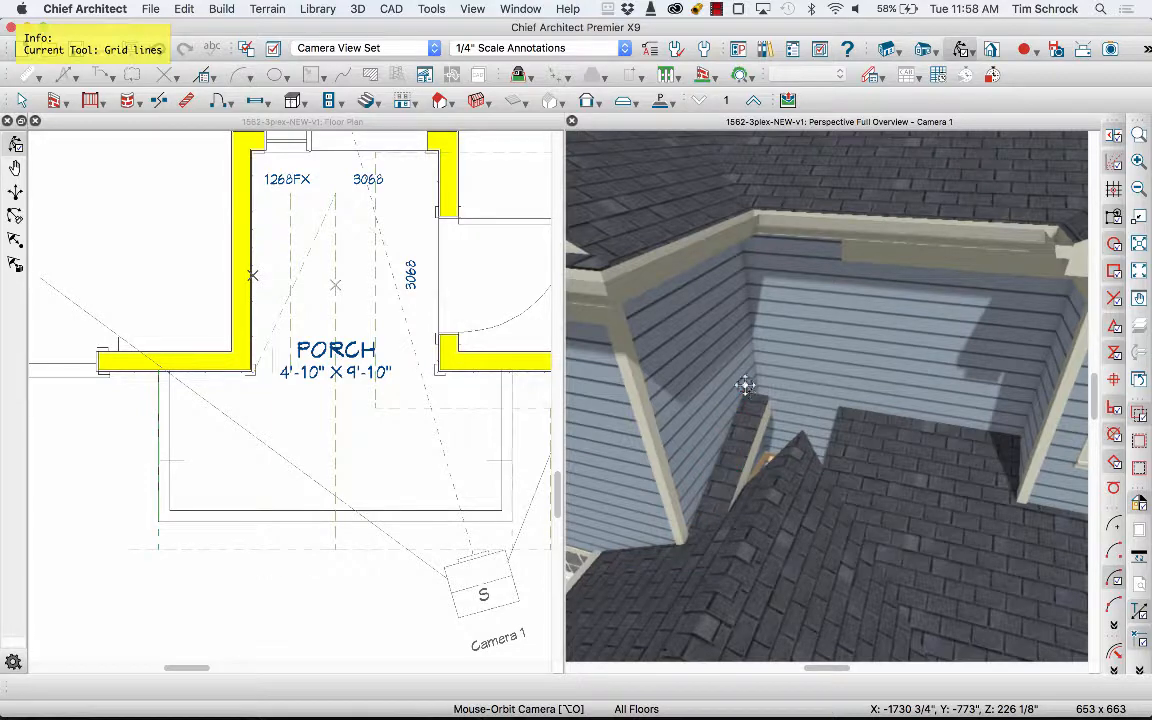
- Lock the new narrow roof plane's fascia top height and set its ridge top height to 132 11/16"
left_click(291, 217)
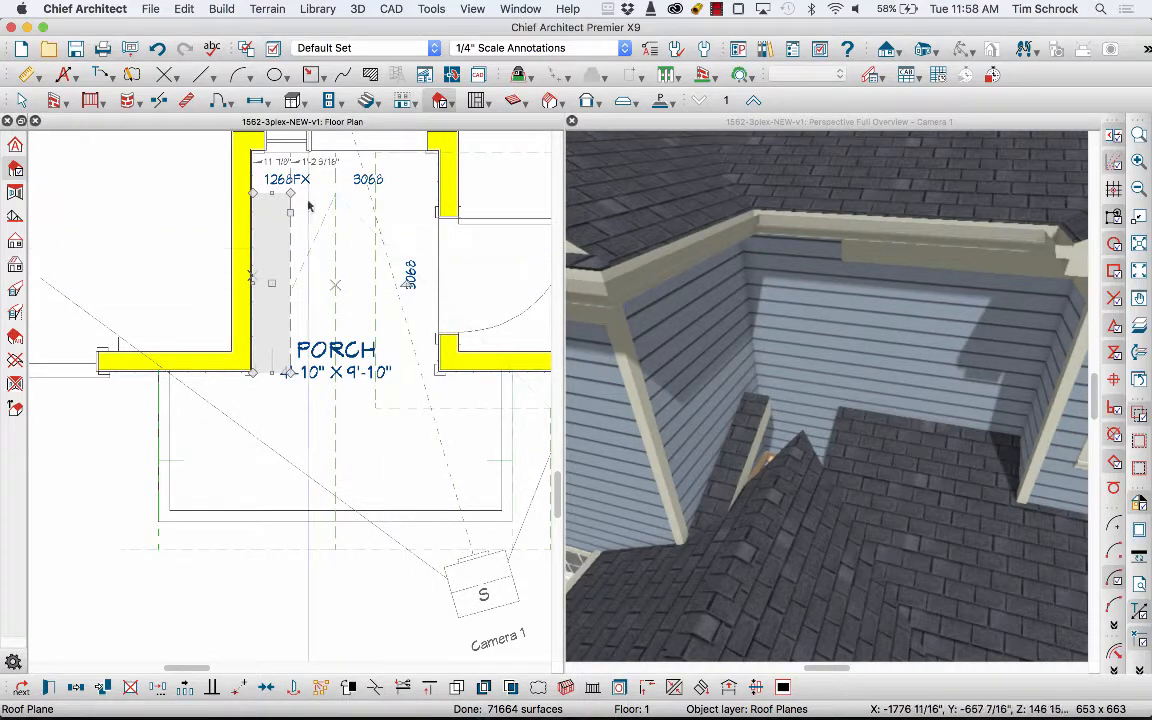
left_click_drag(271, 195, 256, 193)
key("ctrl+2")
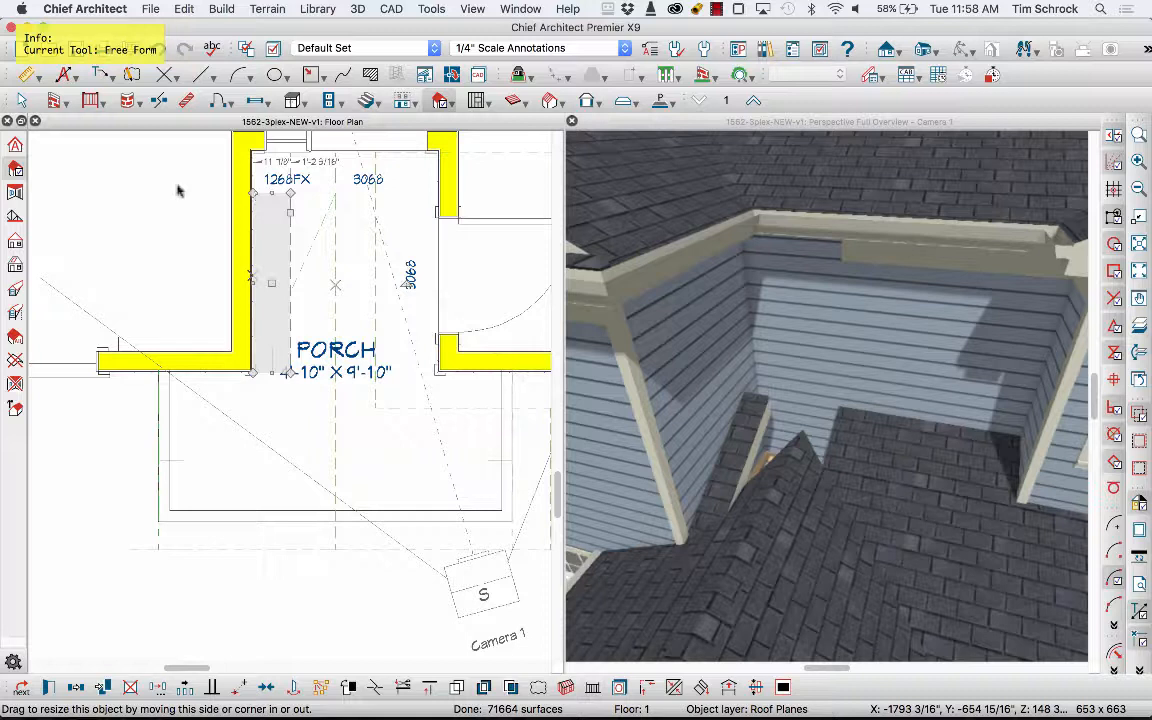
mouse_move(244, 195)
left_mouse_down()
mouse_move(340, 196)
mouse_move(336, 277)
left_mouse_up()
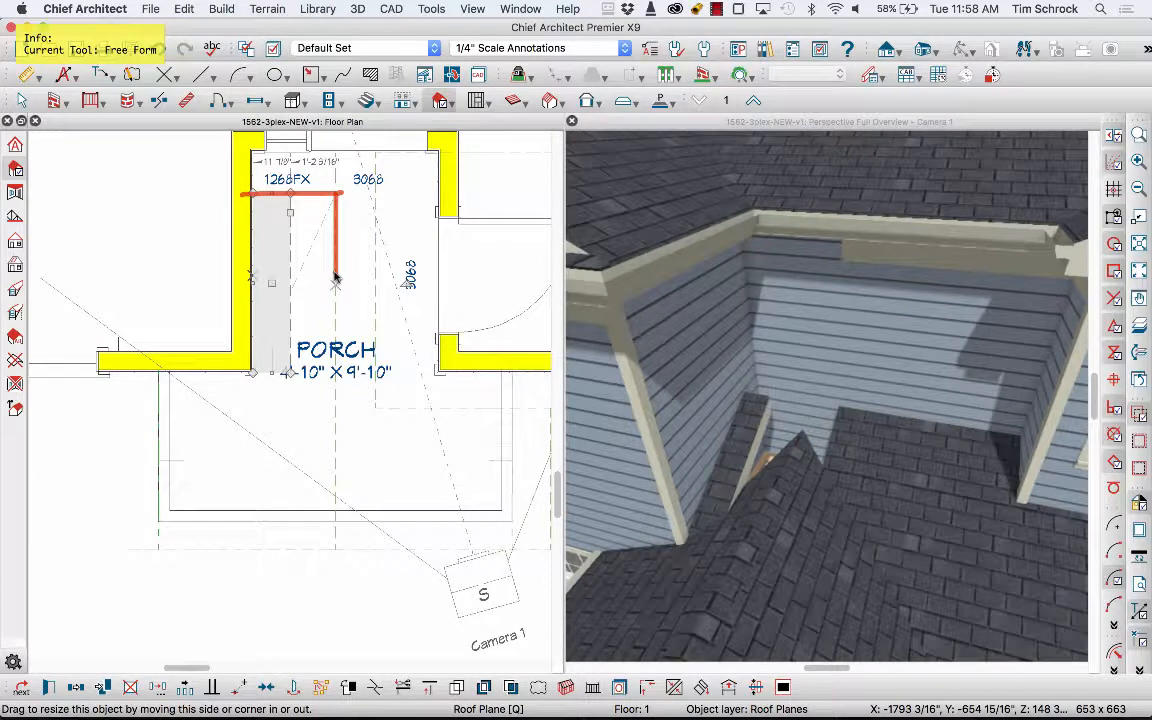
key("Escape")
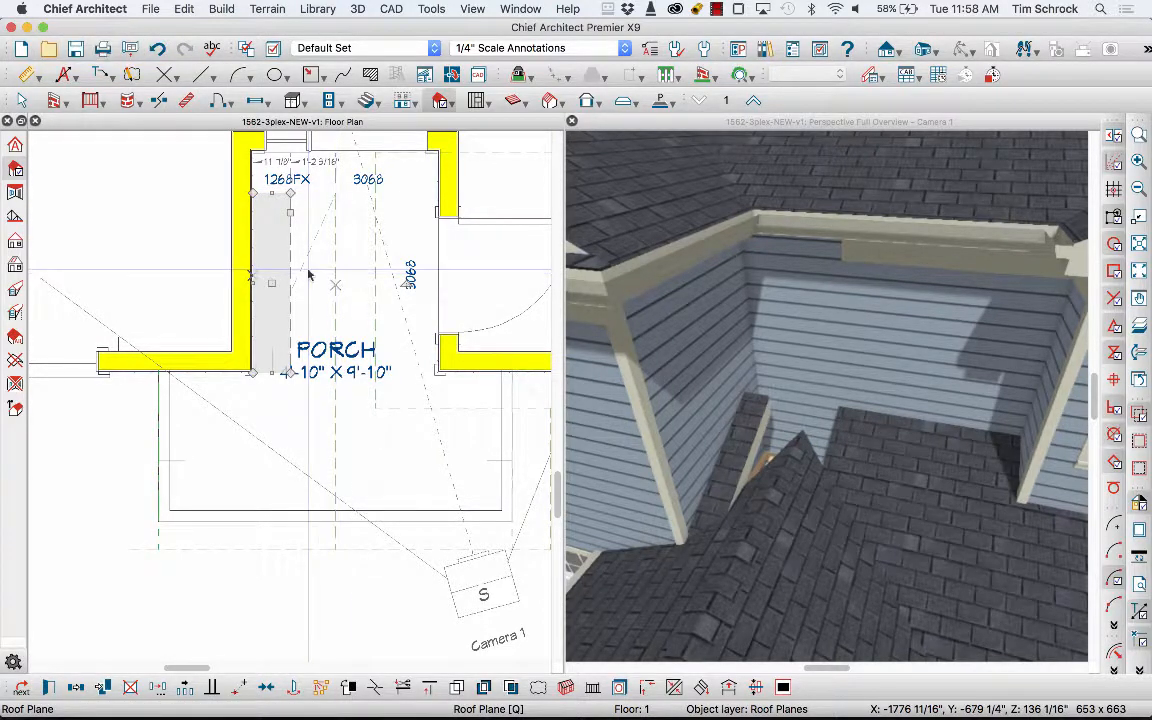
left_click(48, 686)
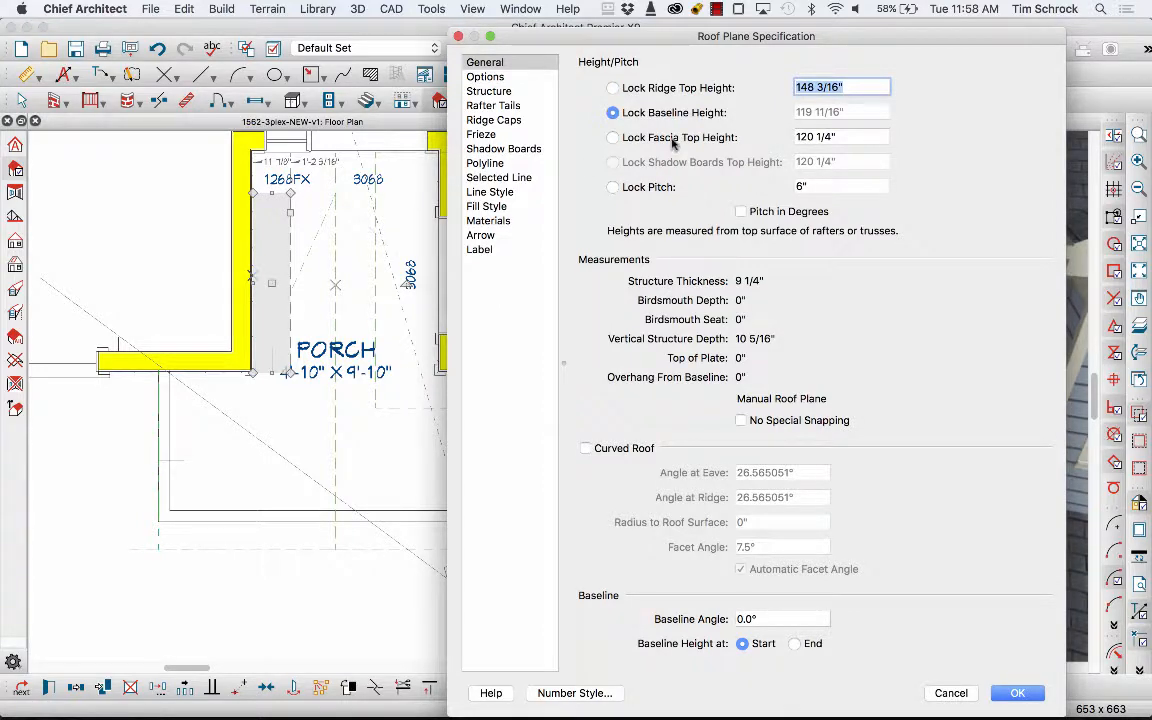
left_click(643, 139)
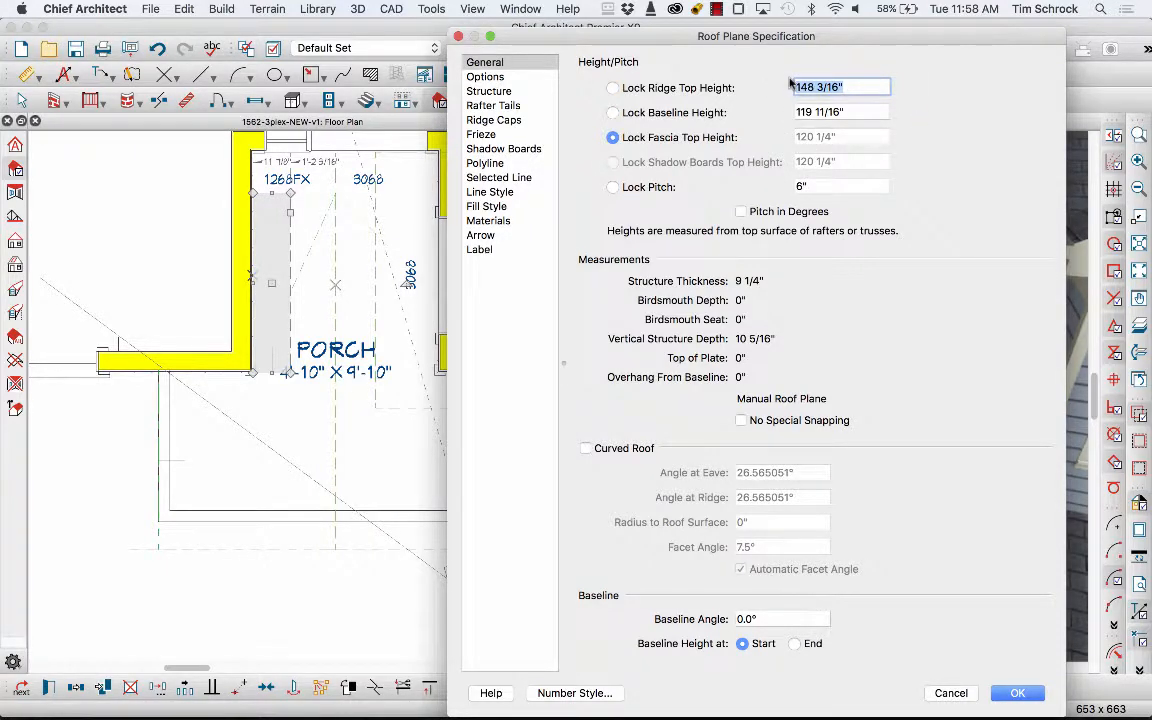
type("132 11/16\"")
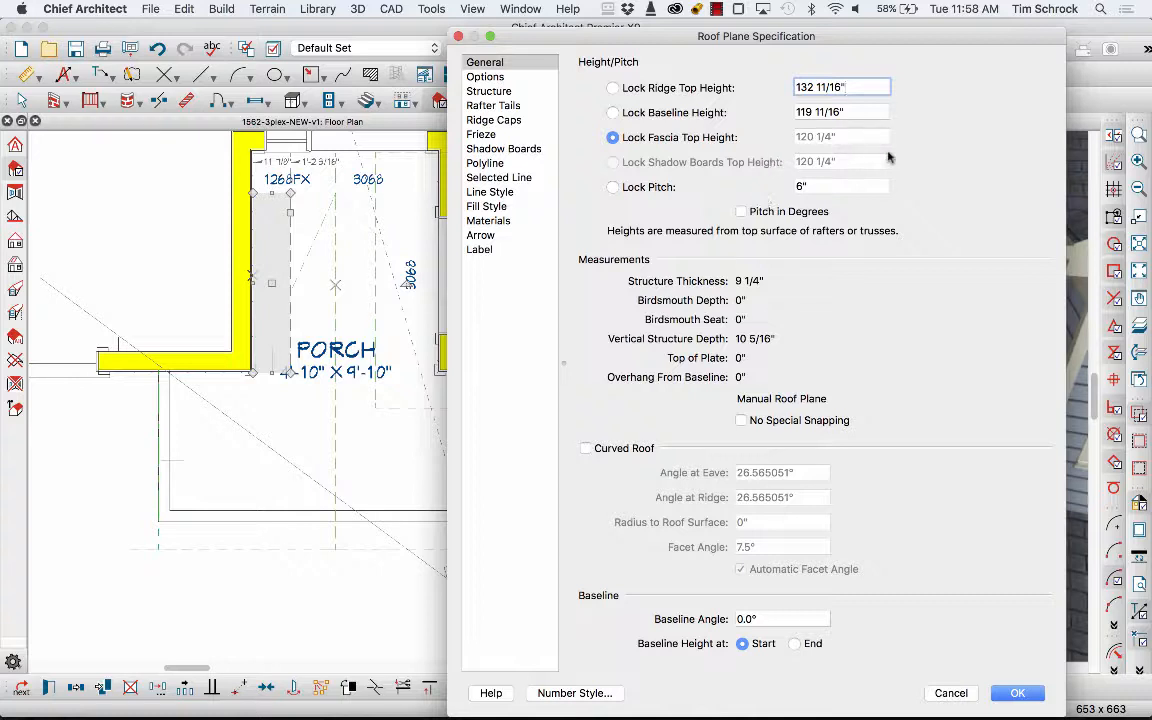
key("Tab")
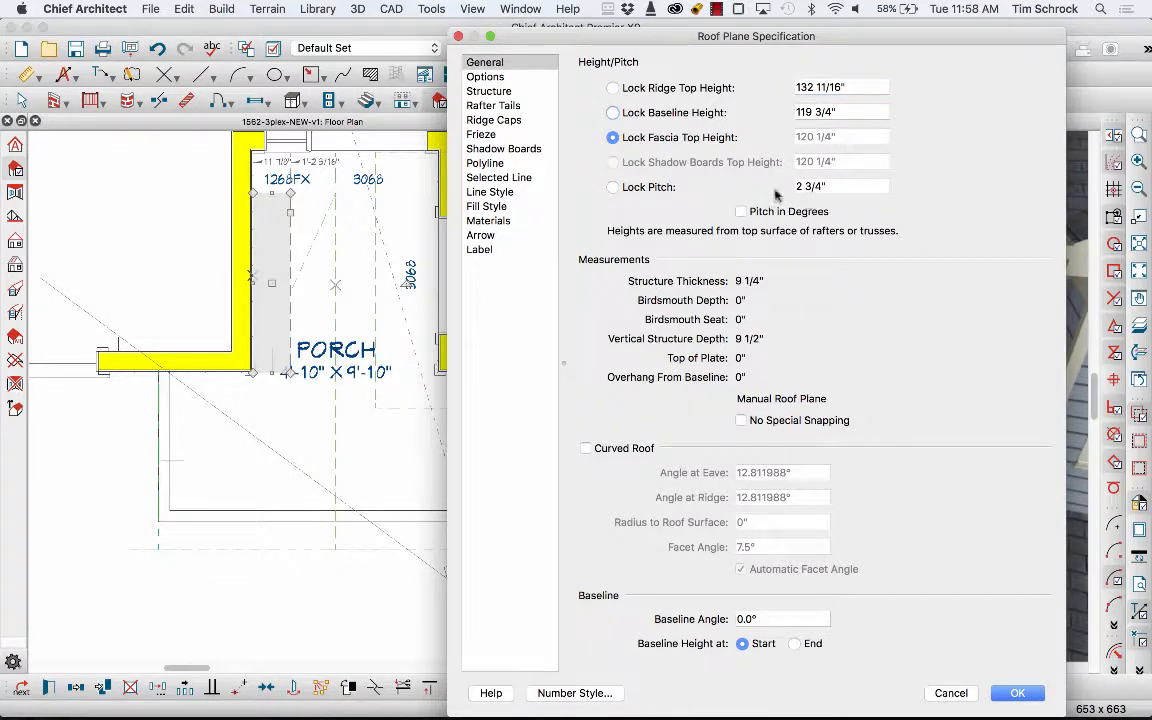
left_click(1030, 693)
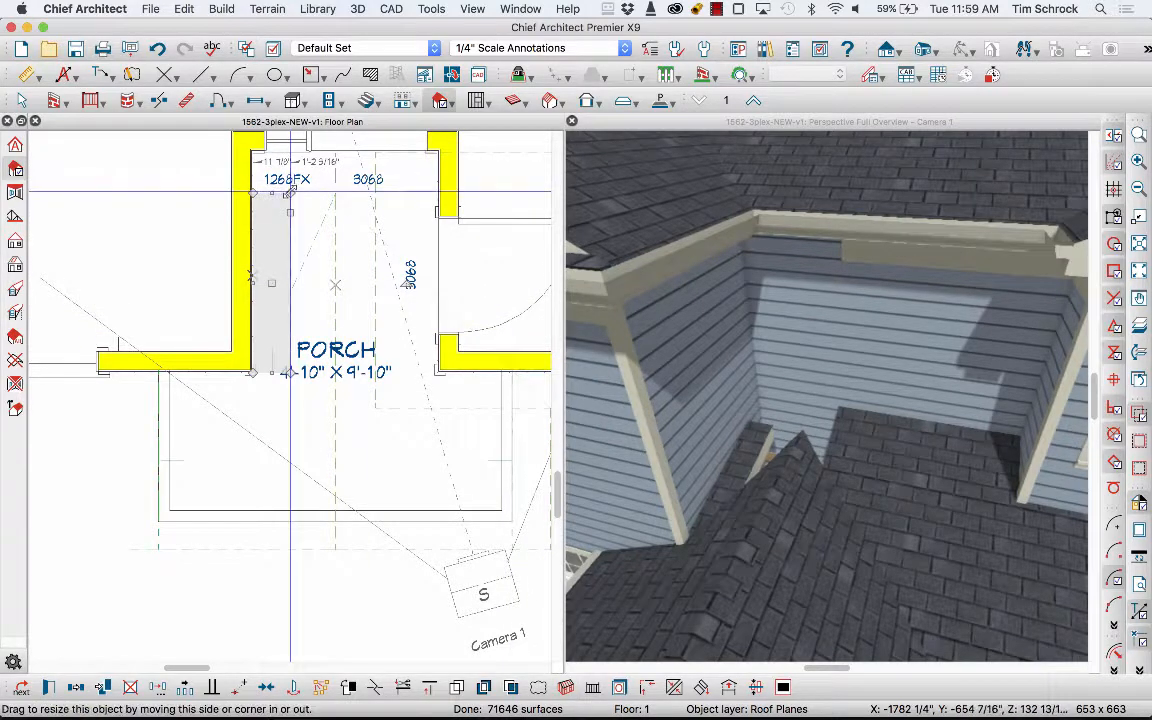
- Reshape the new roof plane into a triangle by moving its upper corner to the porch ridge end and its lower corner to the wall corner
left_click_drag(289, 190, 335, 193)
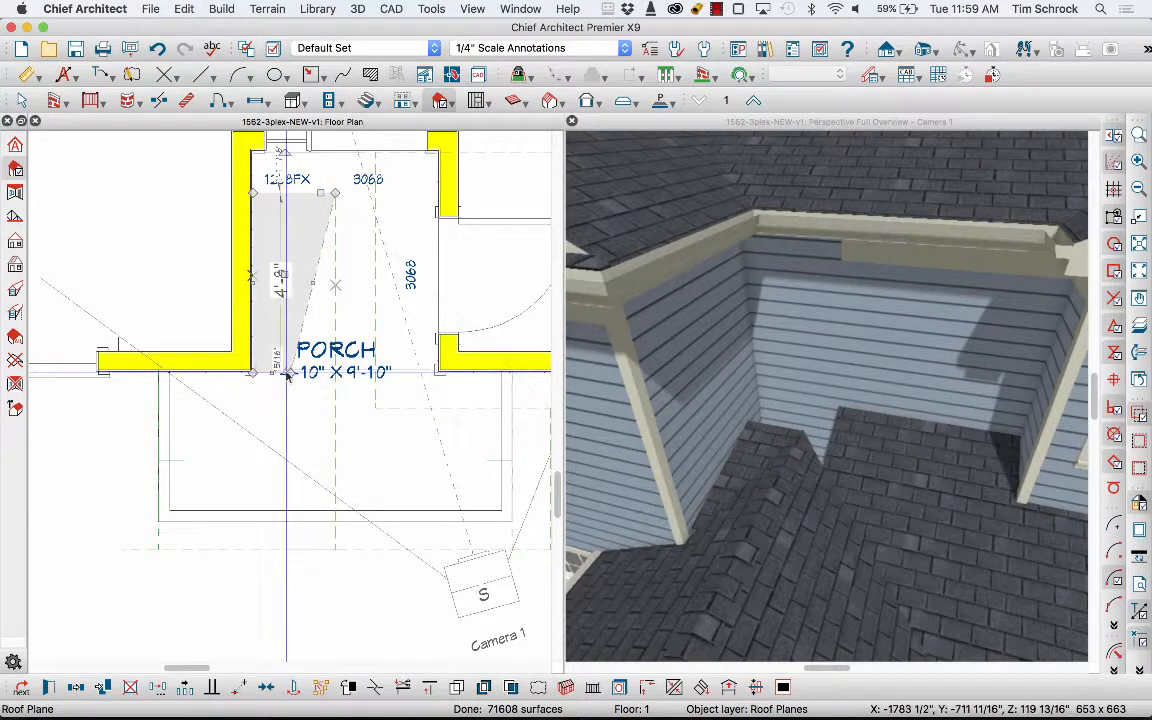
left_click_drag(281, 377, 253, 372)
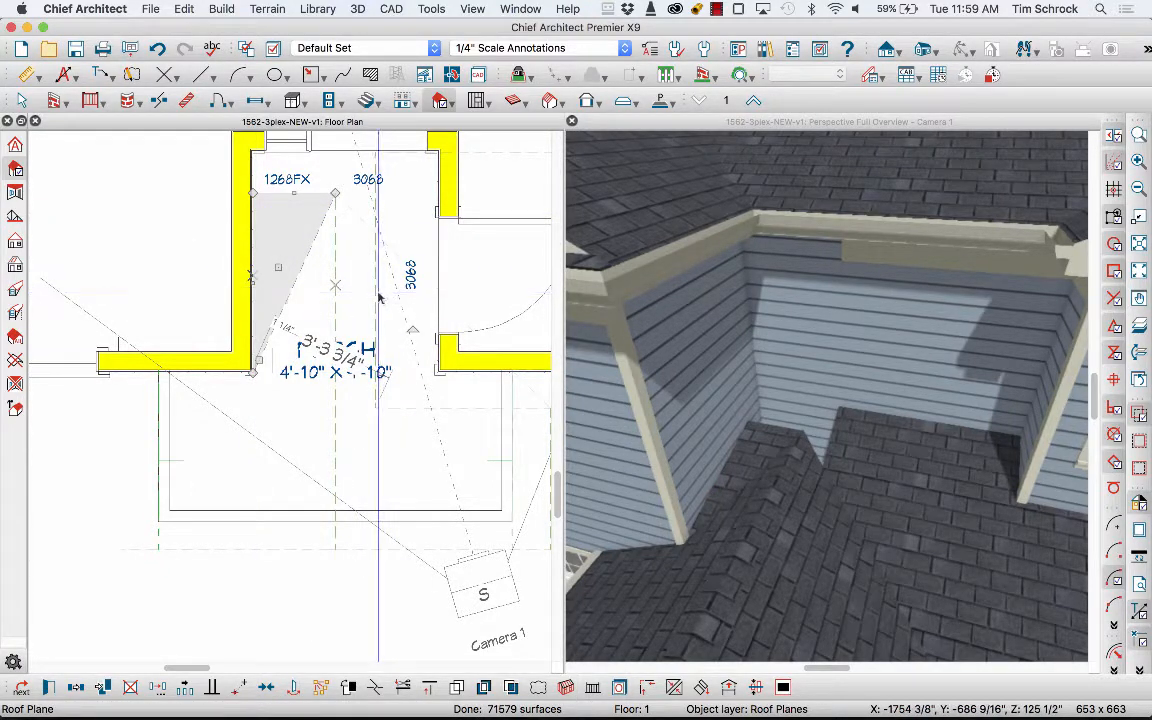
- Join the main lower roof plane's left edge to the right-hand porch roof plane along their valley line
left_click(379, 297)
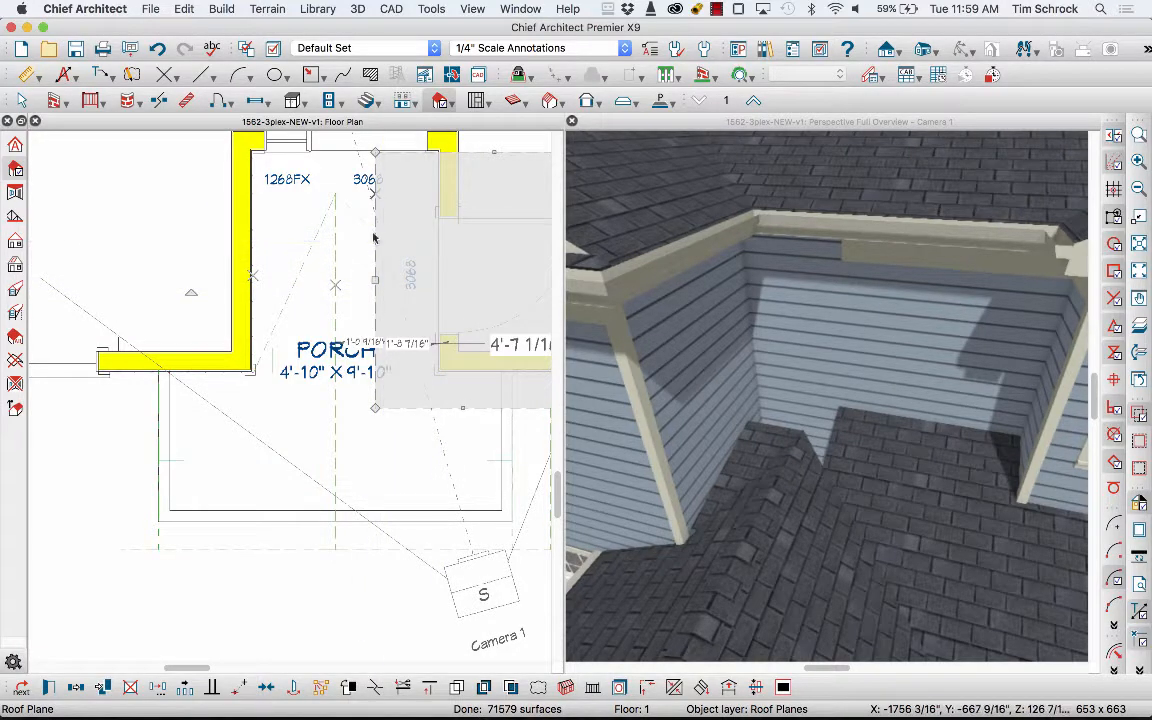
key("2")
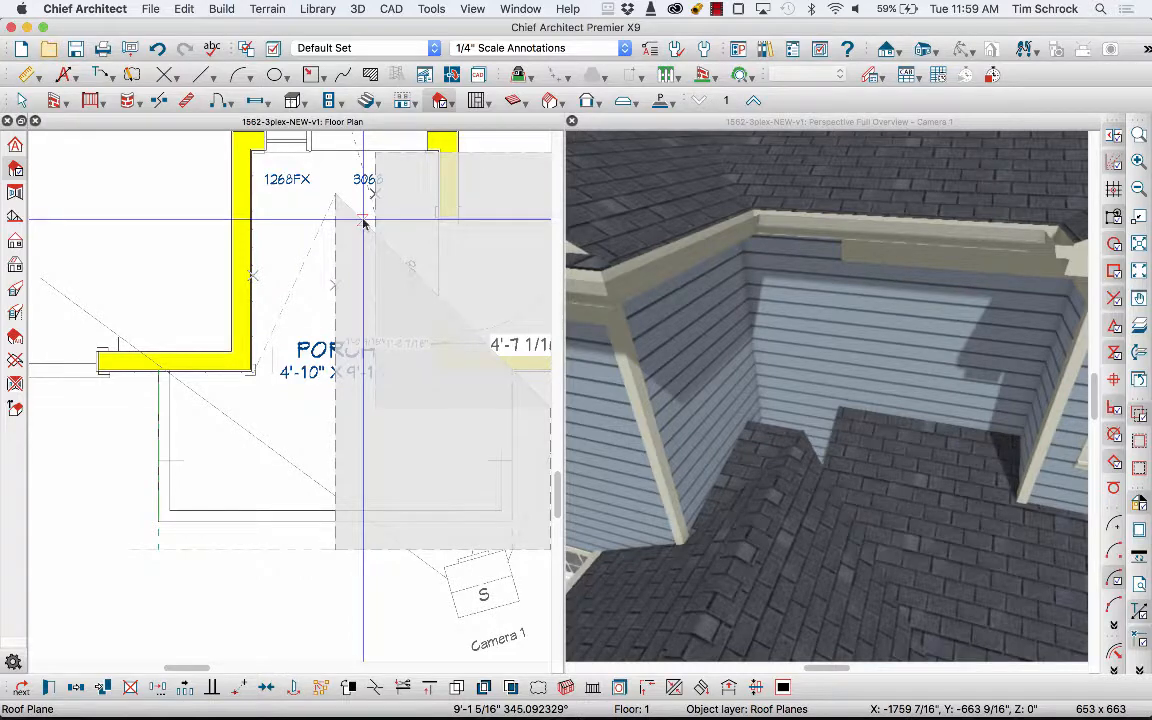
left_click_drag(363, 222, 363, 219)
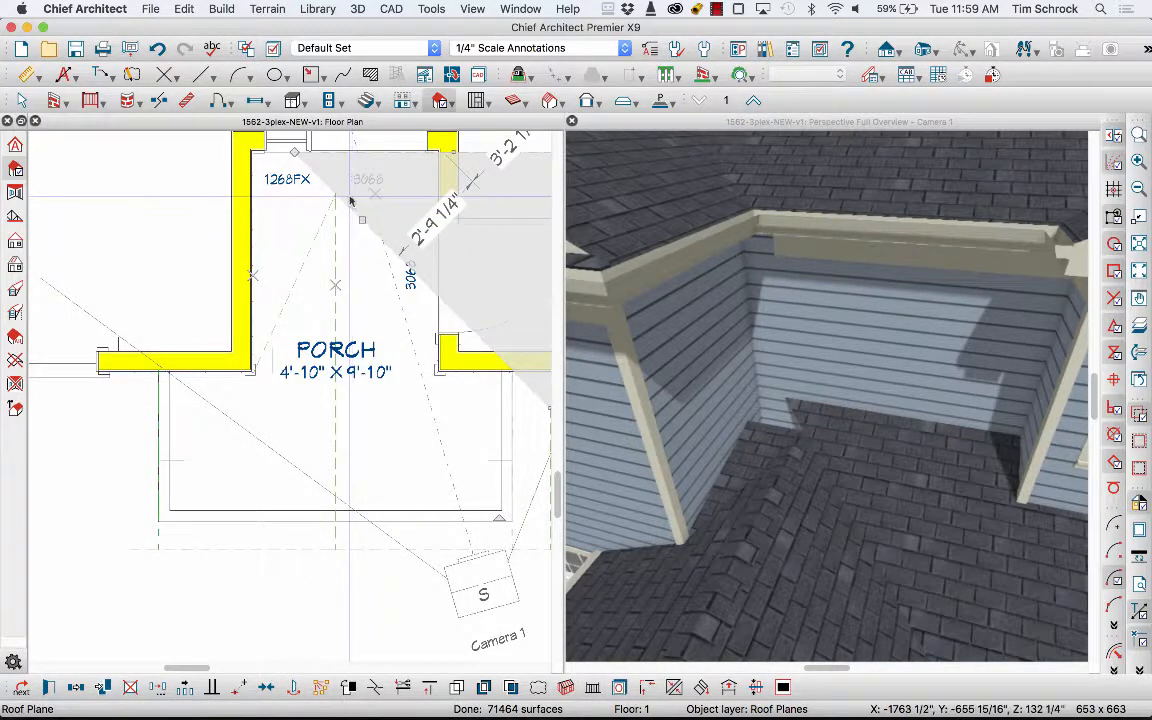
- Break the main lower roof plane's diagonal edge at the porch ridge end and extend the upper part to the porch's left wall
key("2")
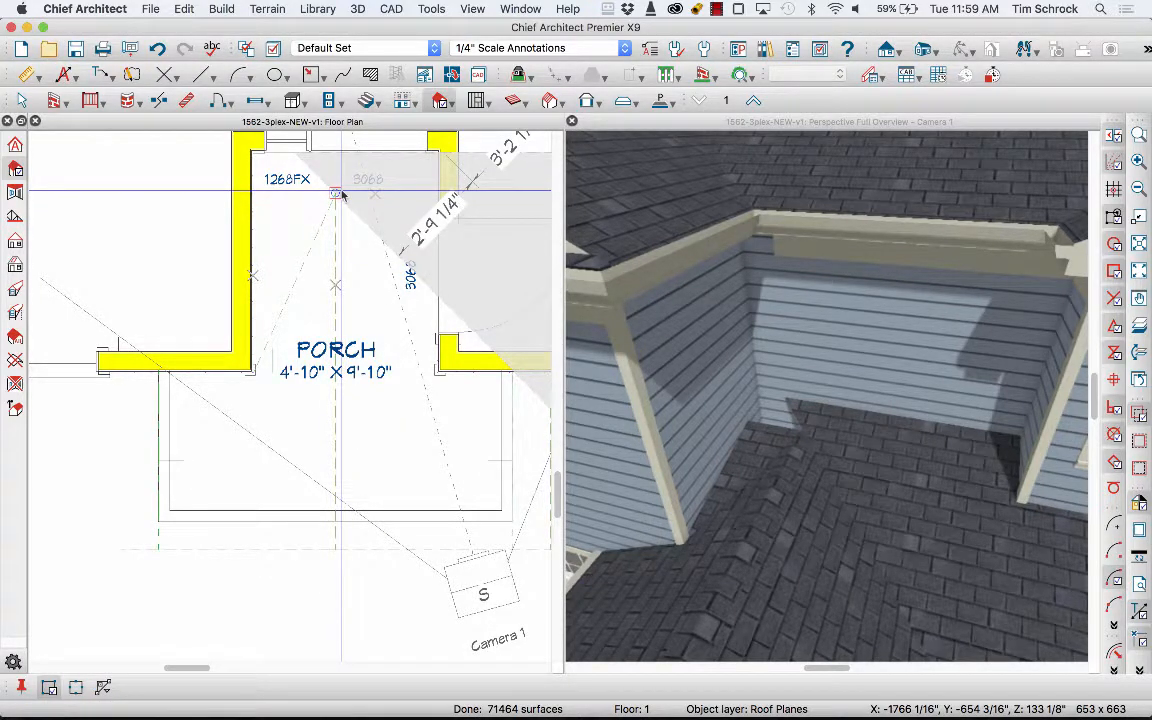
left_click(341, 191)
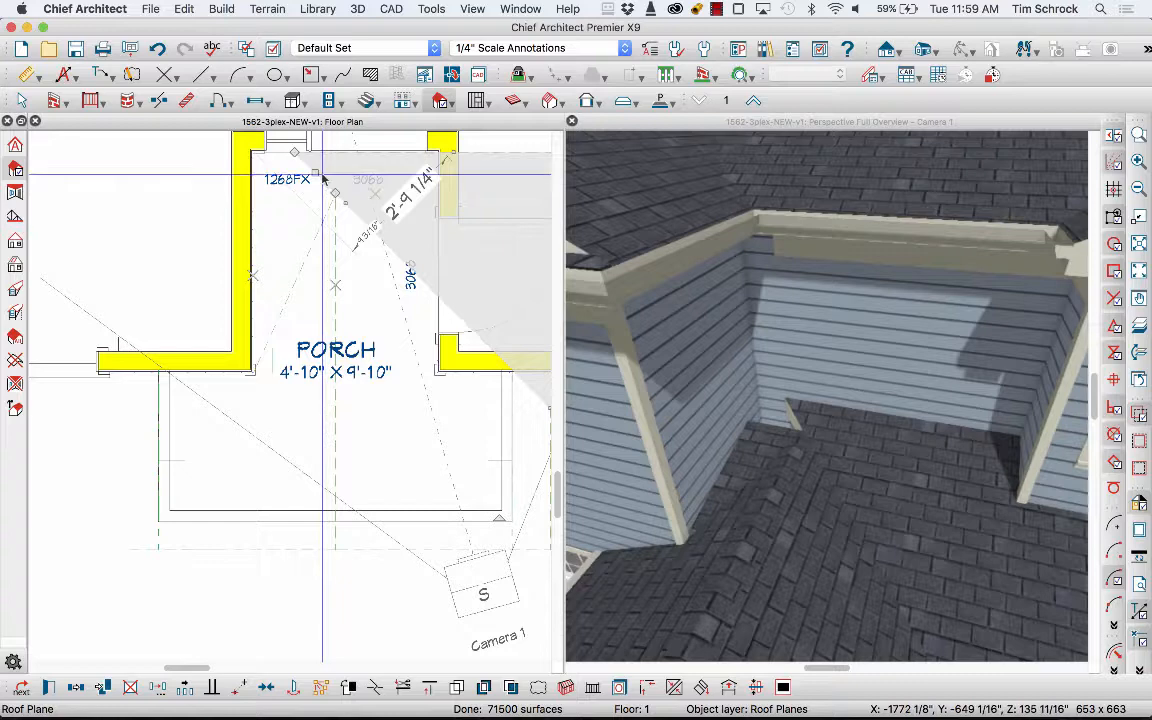
key("2")
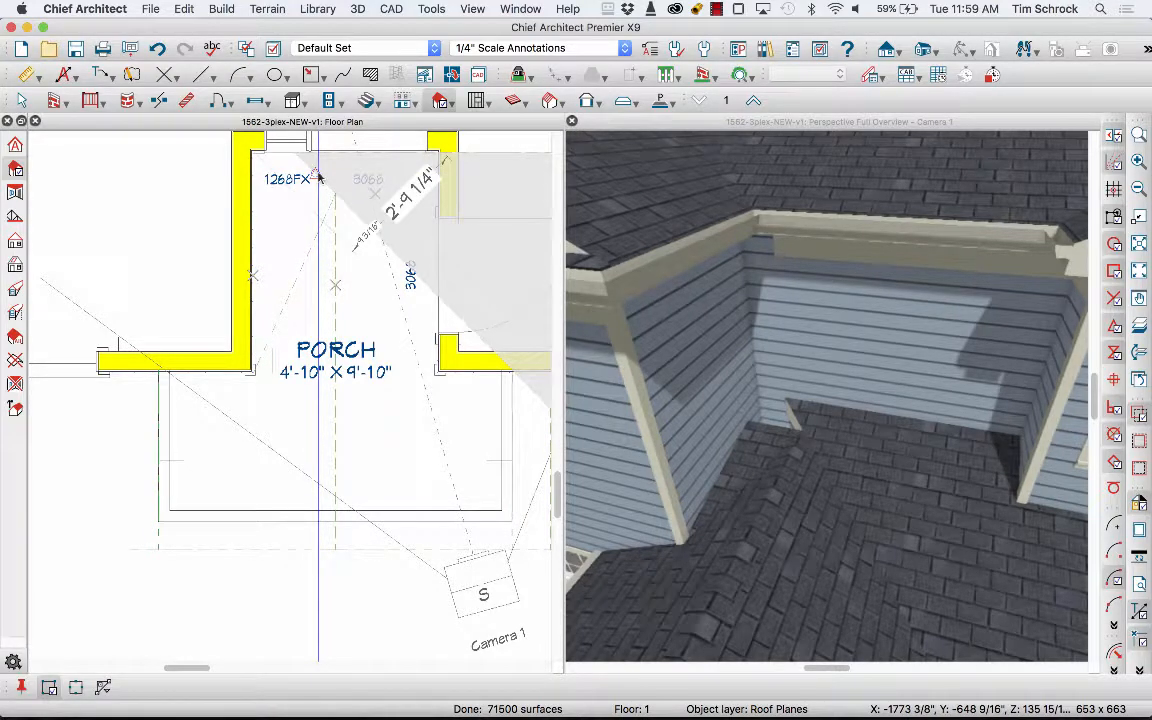
left_click_drag(318, 177, 254, 193)
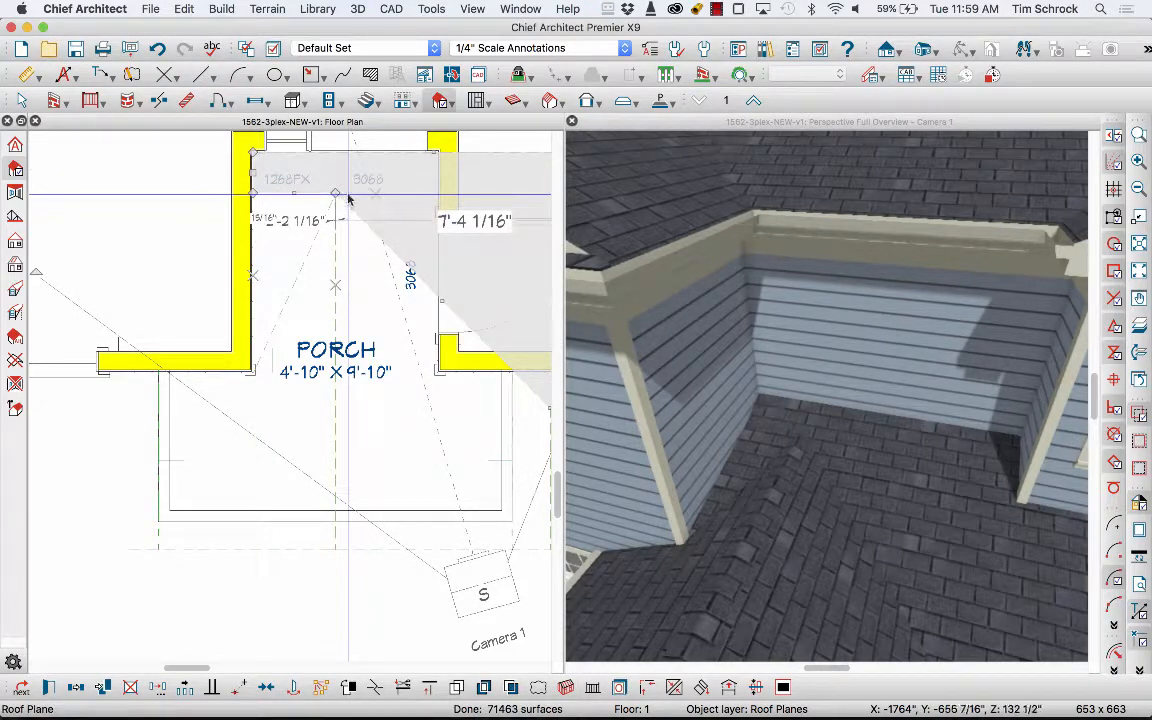
key("Escape")
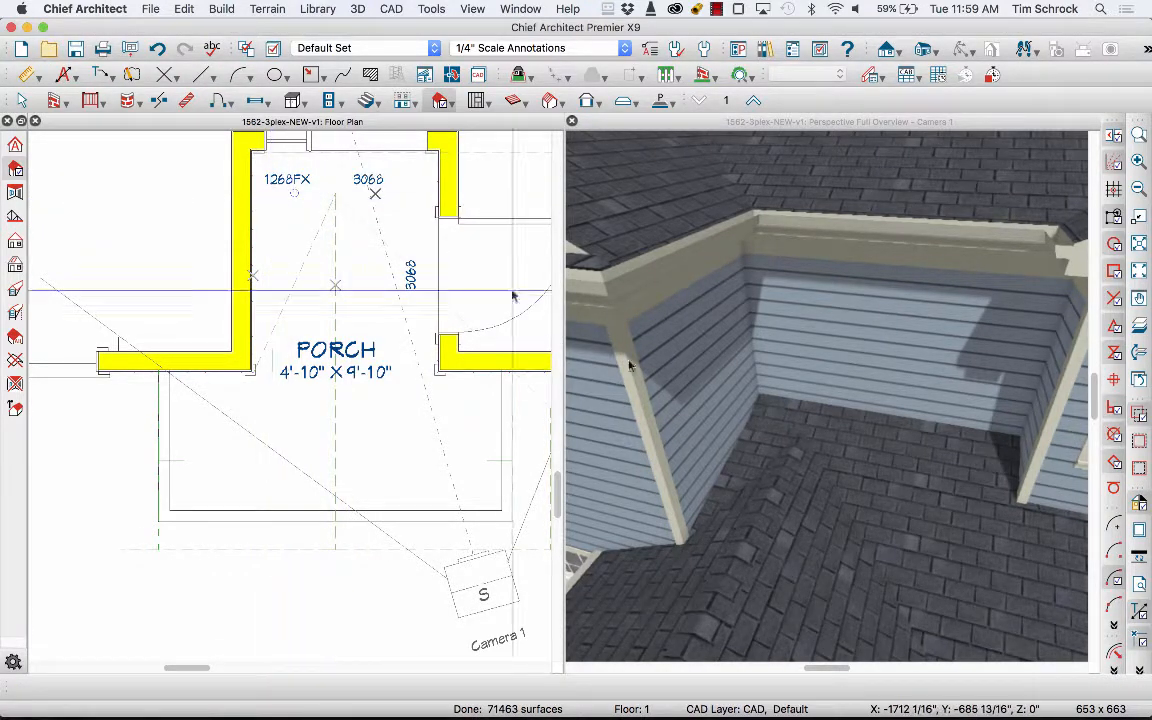
- Examine the triangular infill and adjoining porch roof planes in the camera view, and view the whole front of the building
left_click(766, 446)
left_click(766, 446)
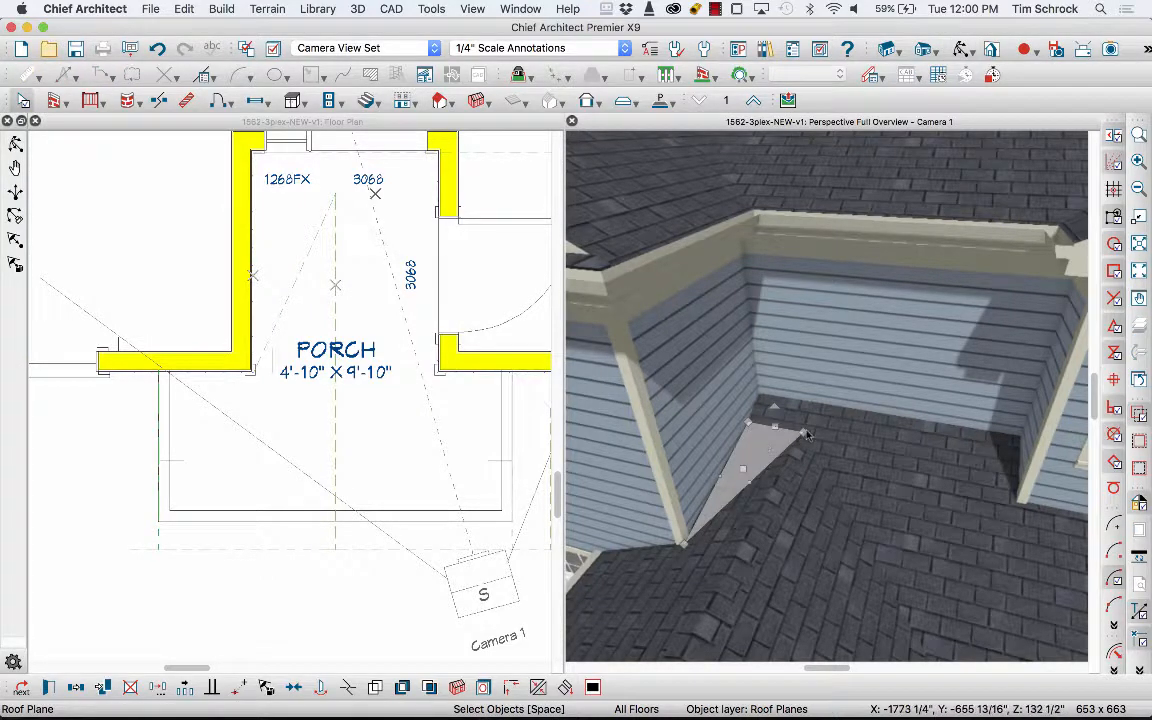
left_click(843, 429)
left_click(806, 519)
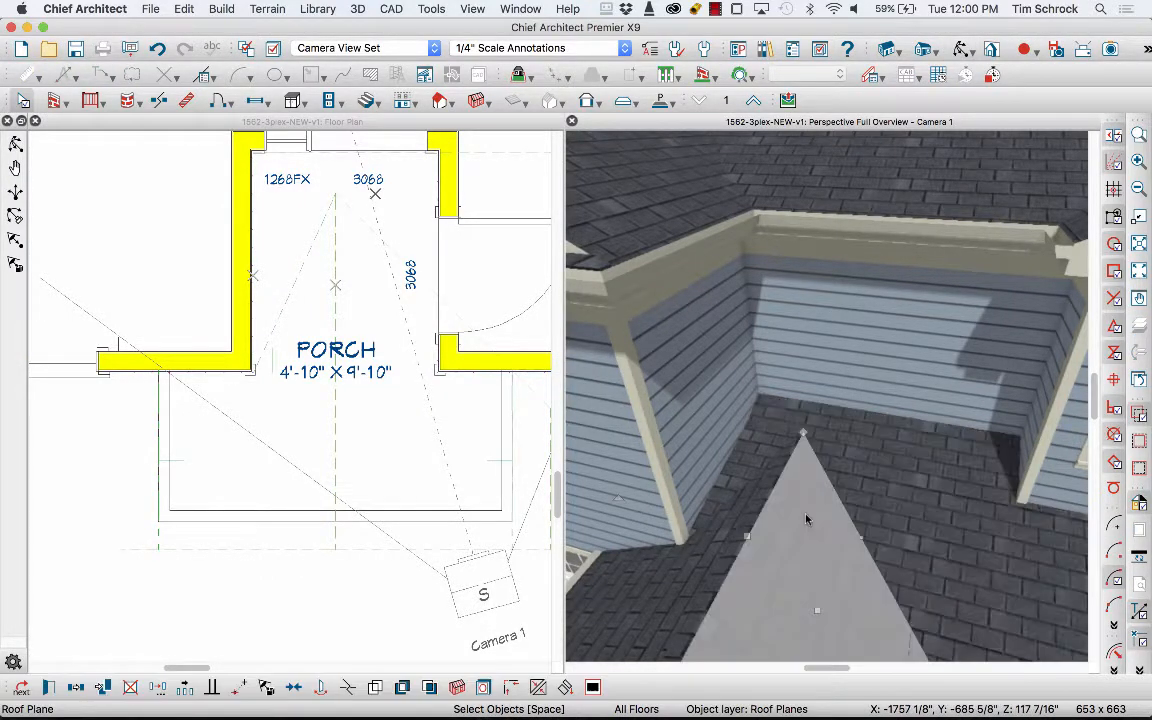
left_click(736, 544)
left_click(732, 490)
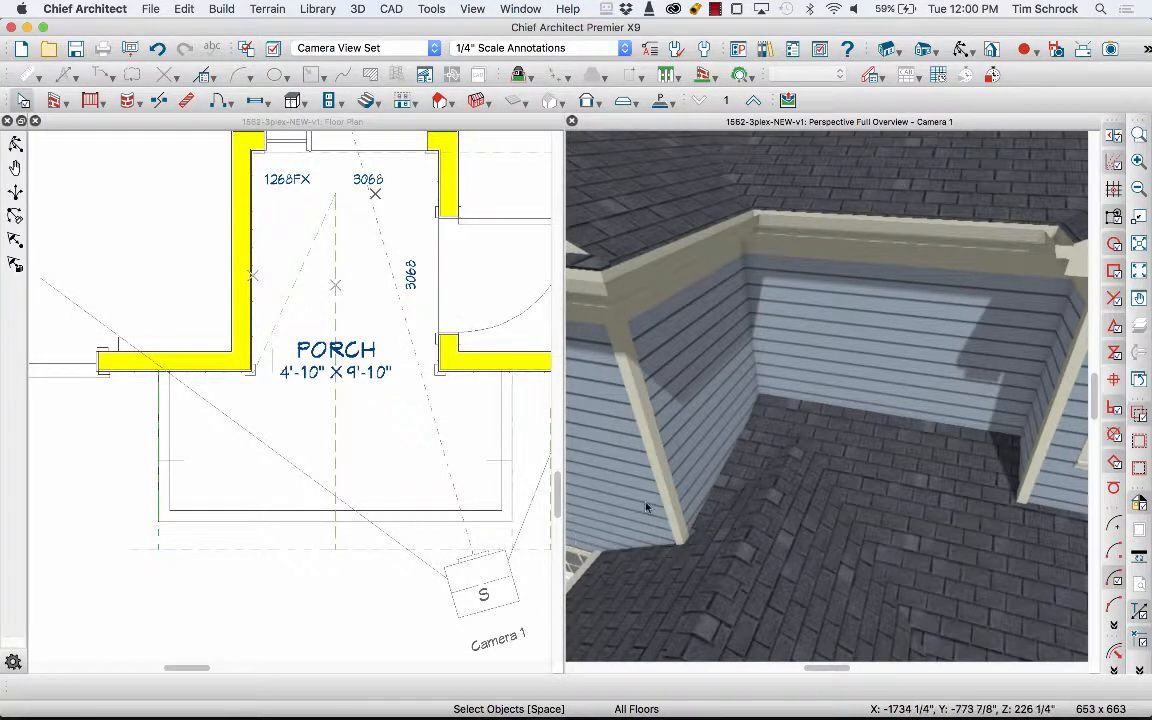
scroll(657, 323, "down", 10)
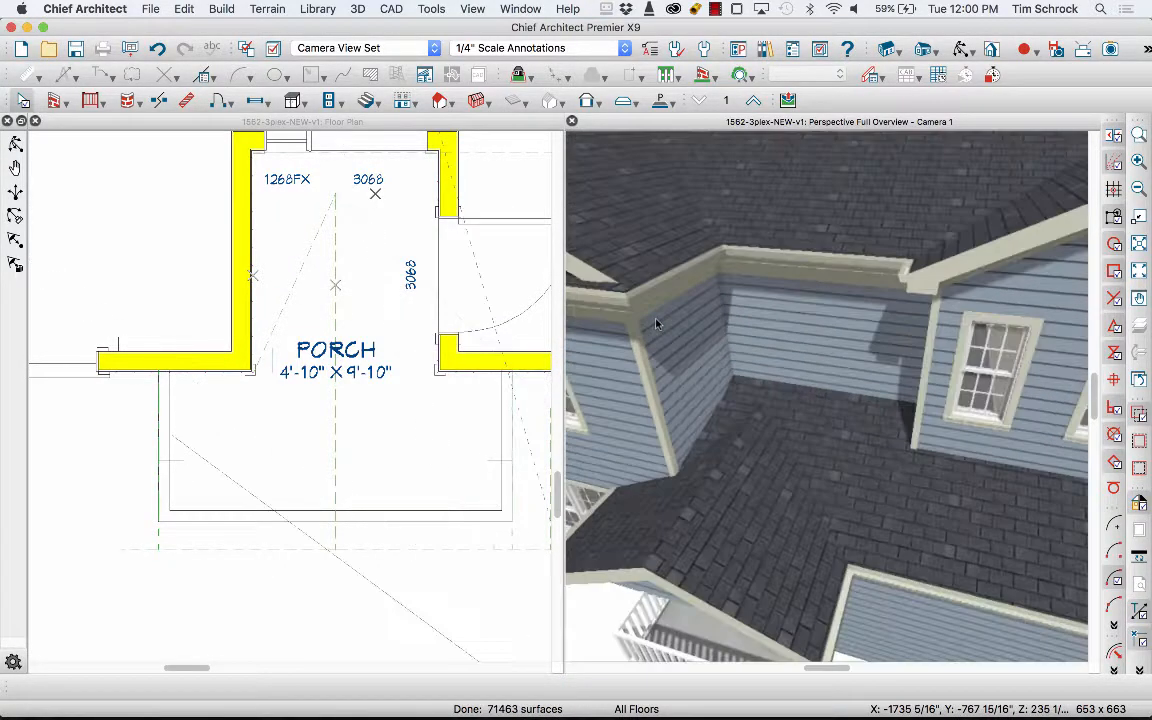
scroll(657, 323, "down", 2)
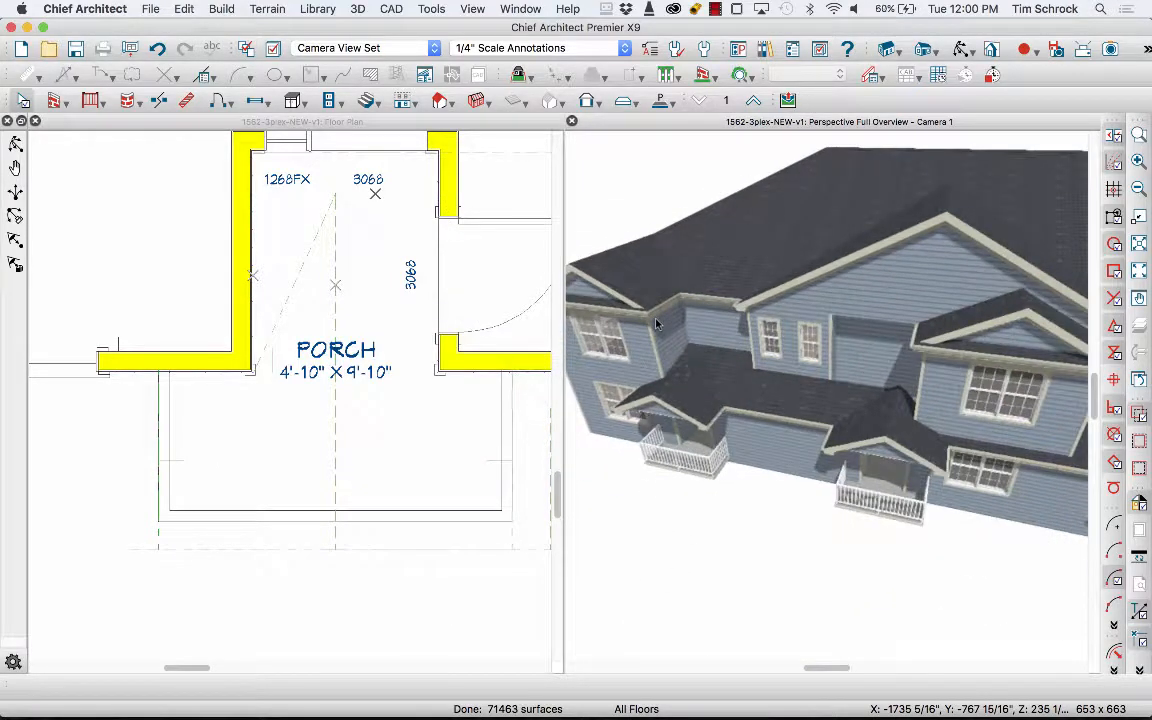
scroll(657, 405, "down", 2)
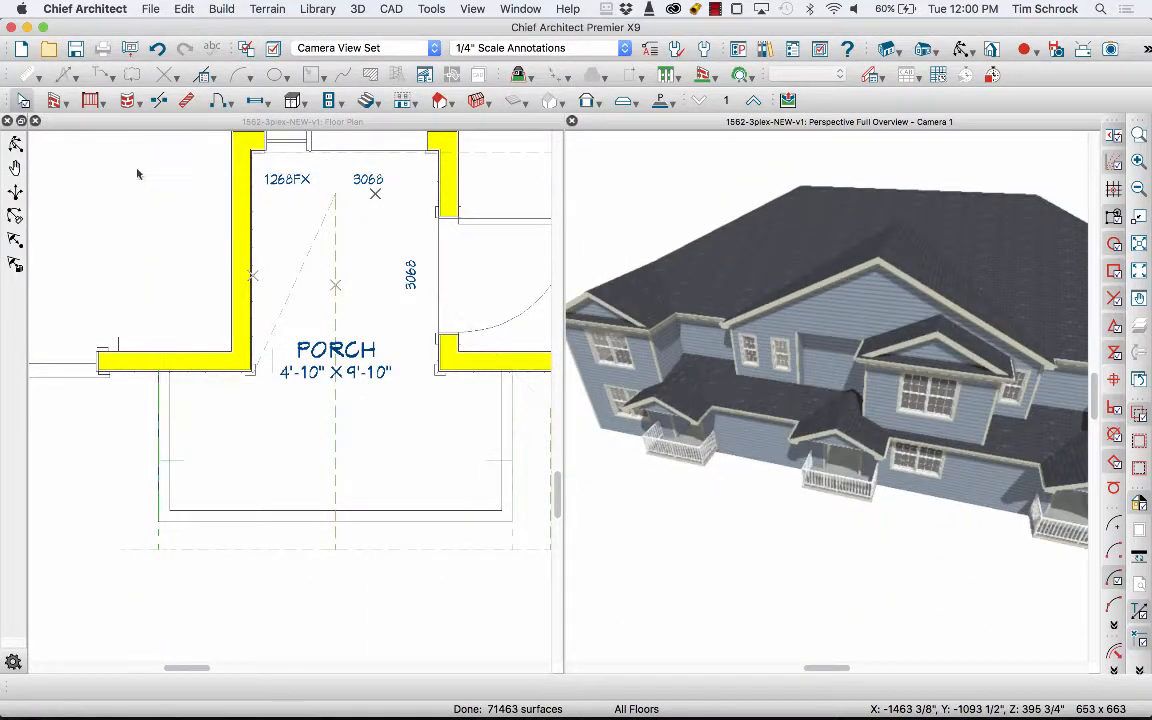
left_click_drag(802, 396, 981, 381)
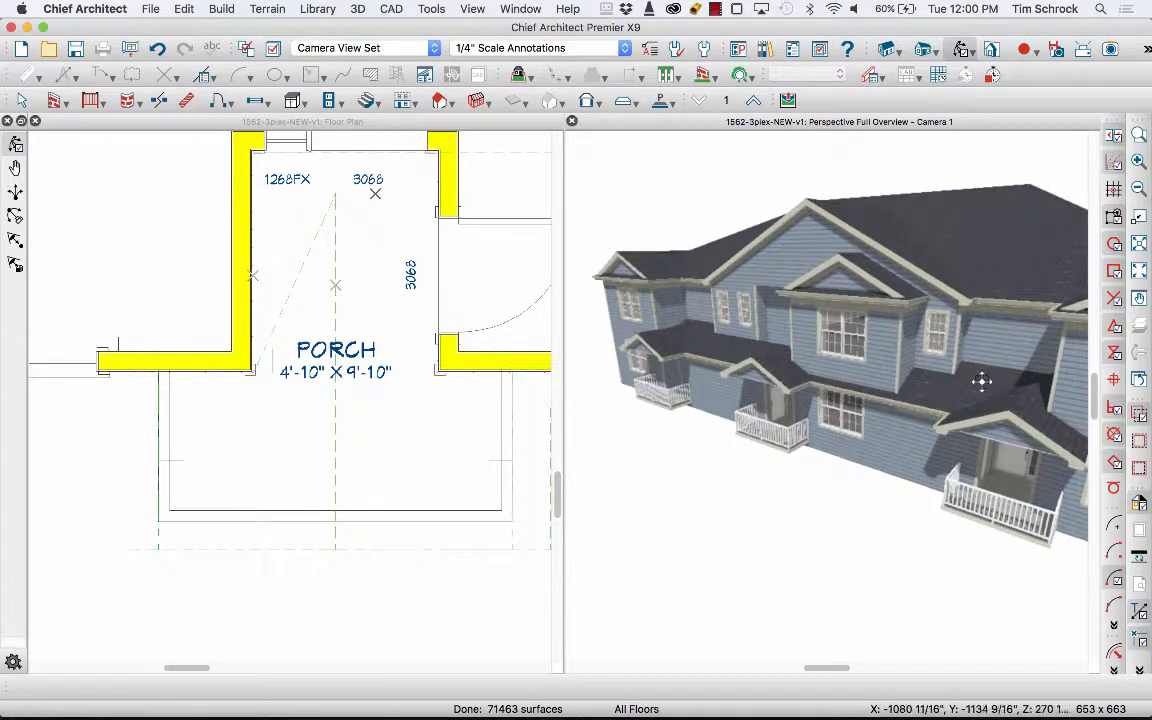